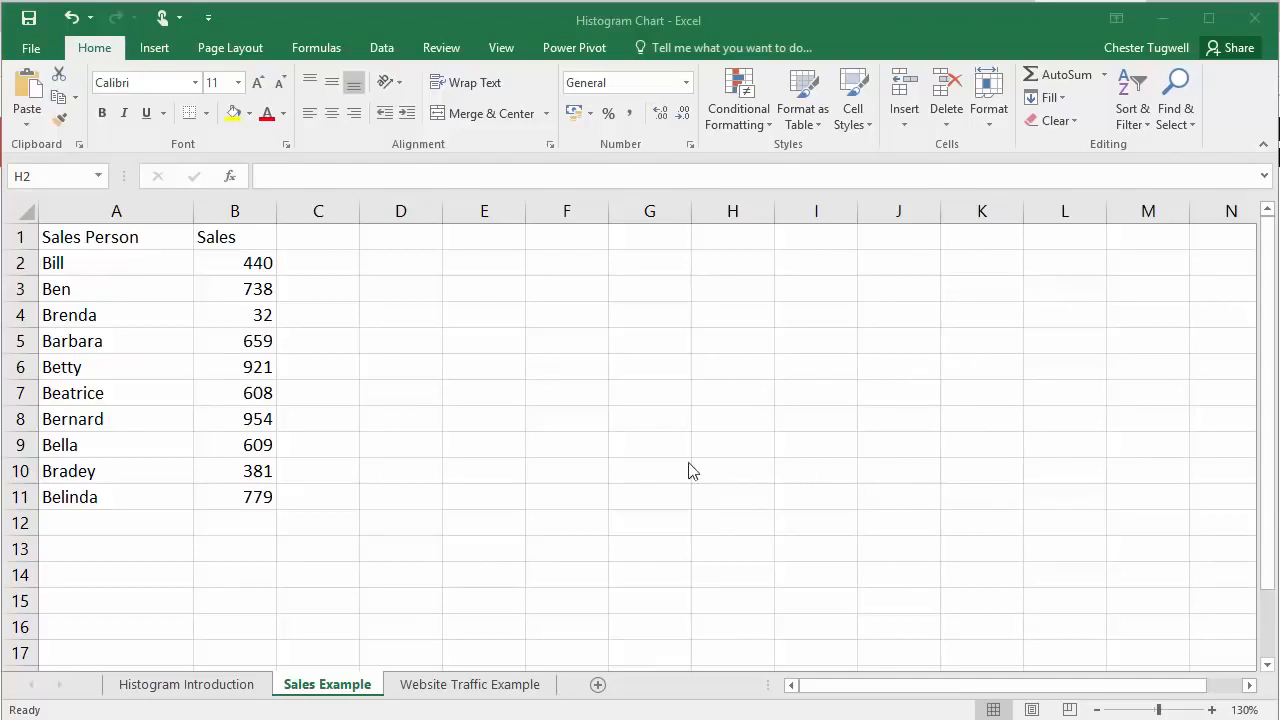
- Insert a histogram chart from the Sales Person and Sales data on the Sales Example sheet
{"action": "left_click", "coordinate": [178, 302]}
{"action": "left_click", "coordinate": [190, 312]}
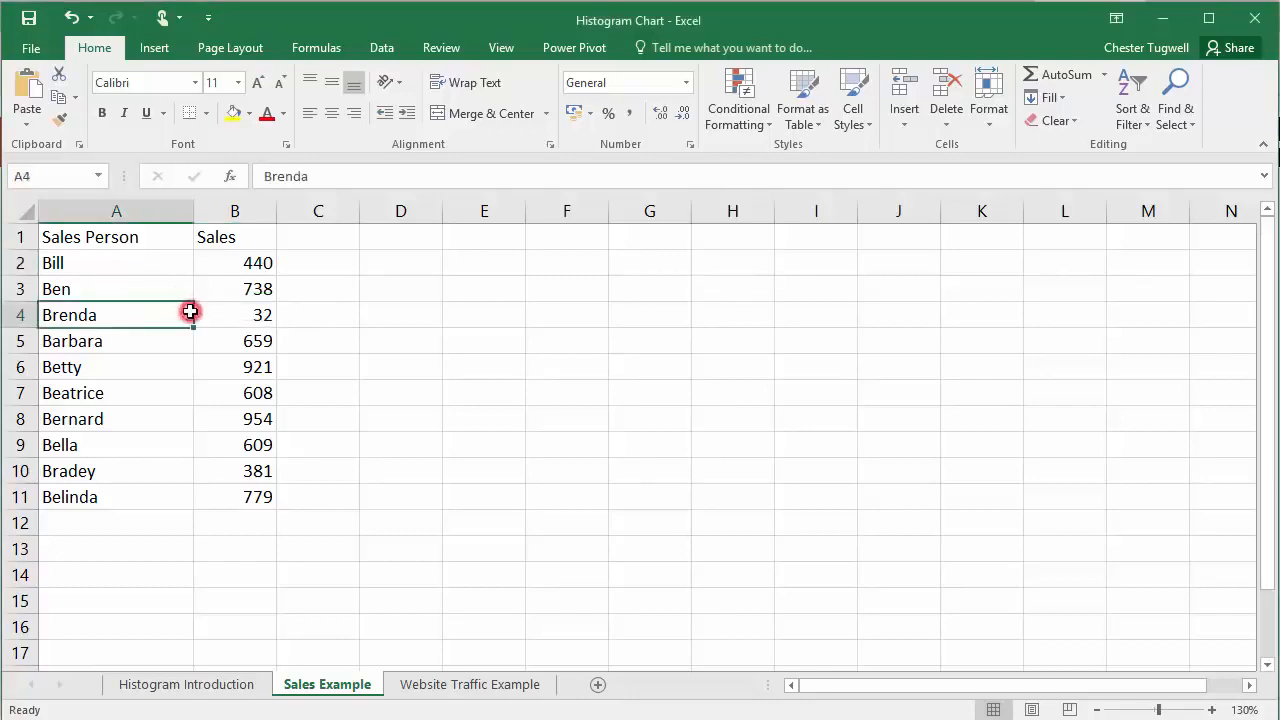
{"action": "left_click", "coordinate": [155, 50]}
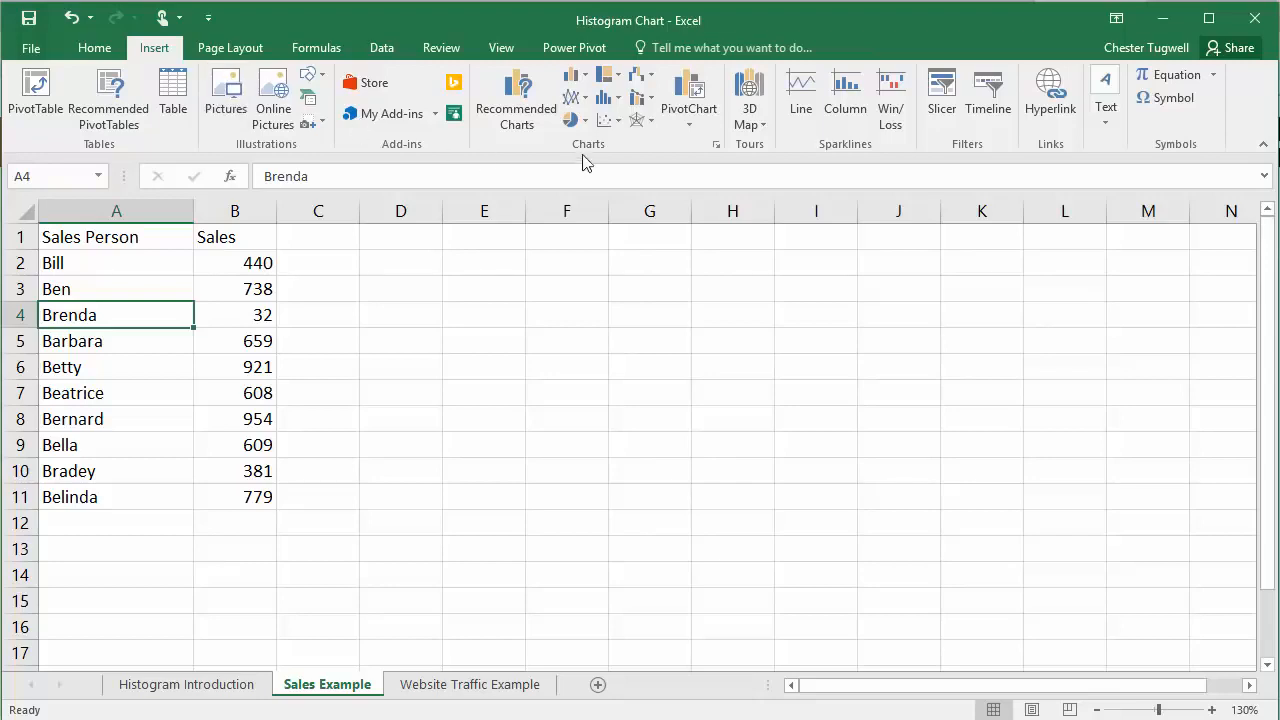
{"action": "left_click", "coordinate": [608, 104]}
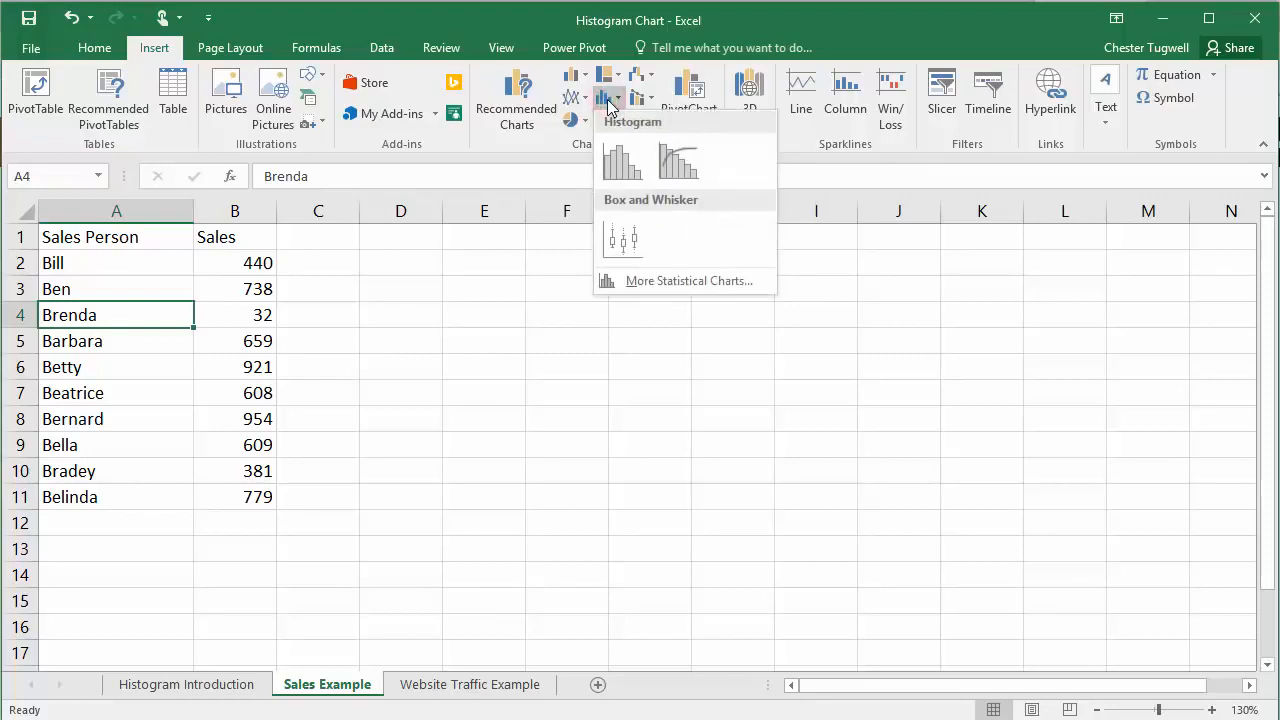
{"action": "left_click", "coordinate": [618, 165]}
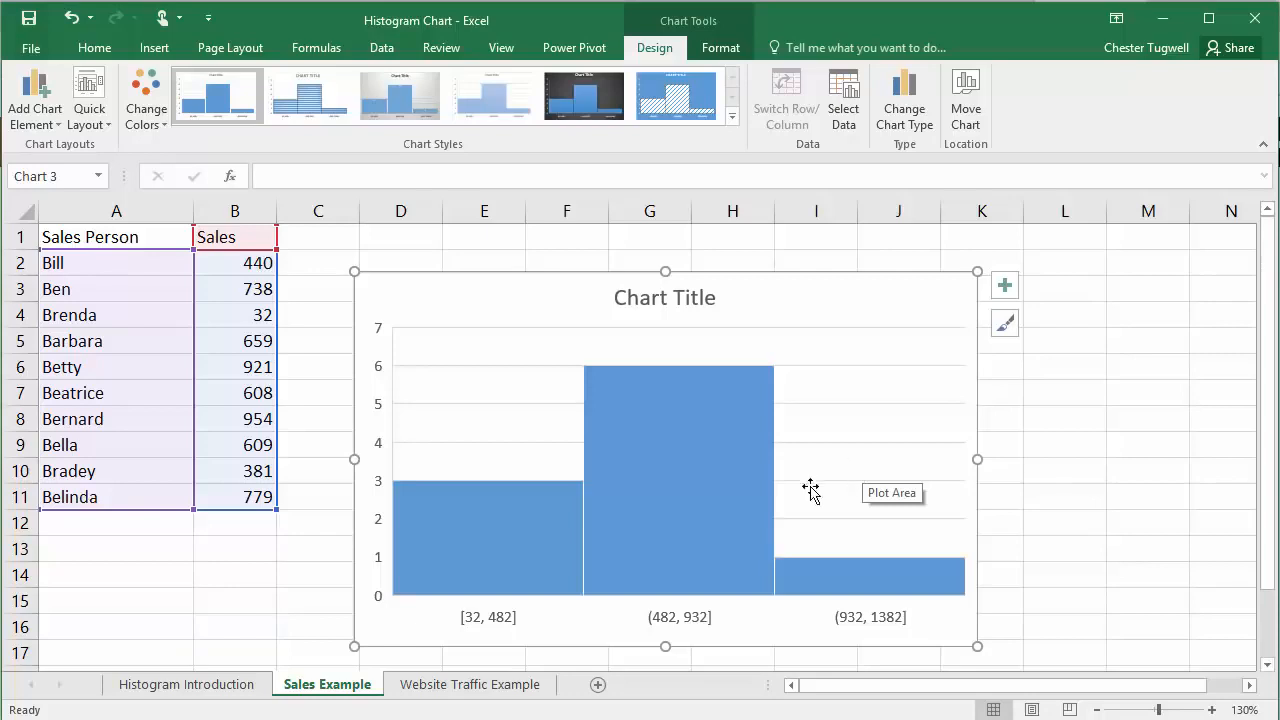
- Format the sales histogram's horizontal axis to use a bin width of 100
{"action": "double_click", "coordinate": [669, 620]}
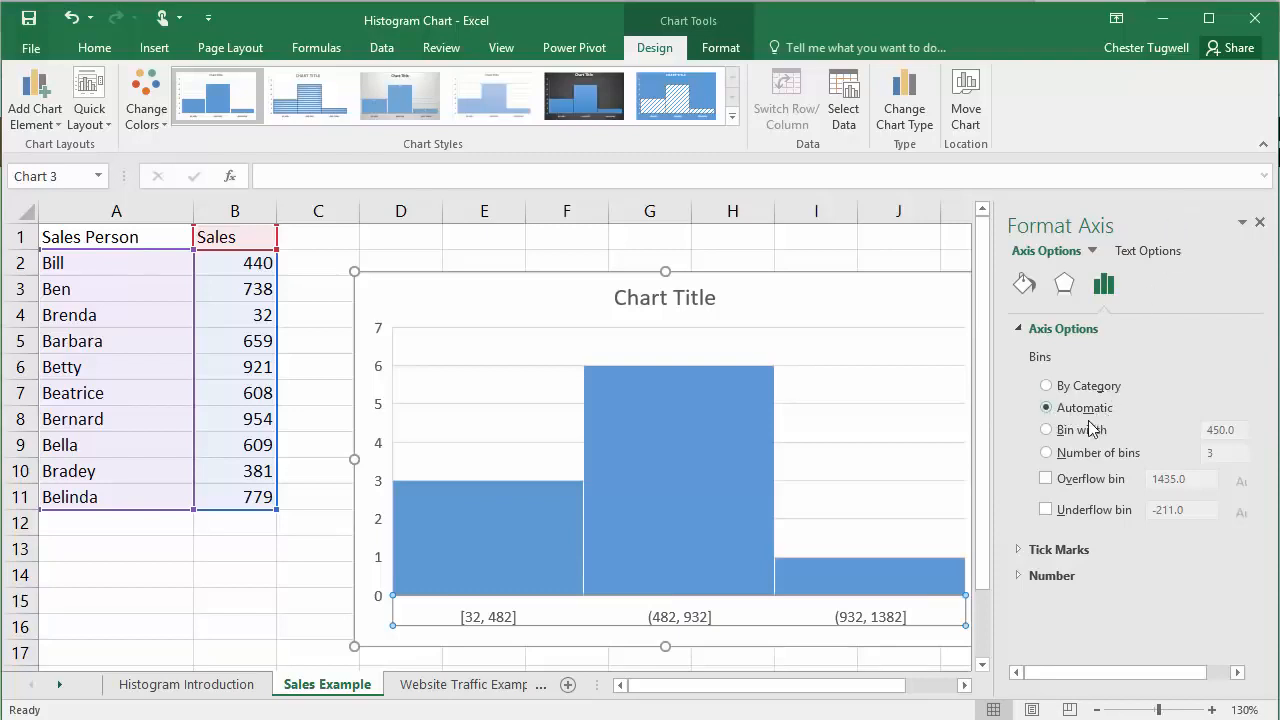
{"action": "left_click", "coordinate": [1047, 431]}
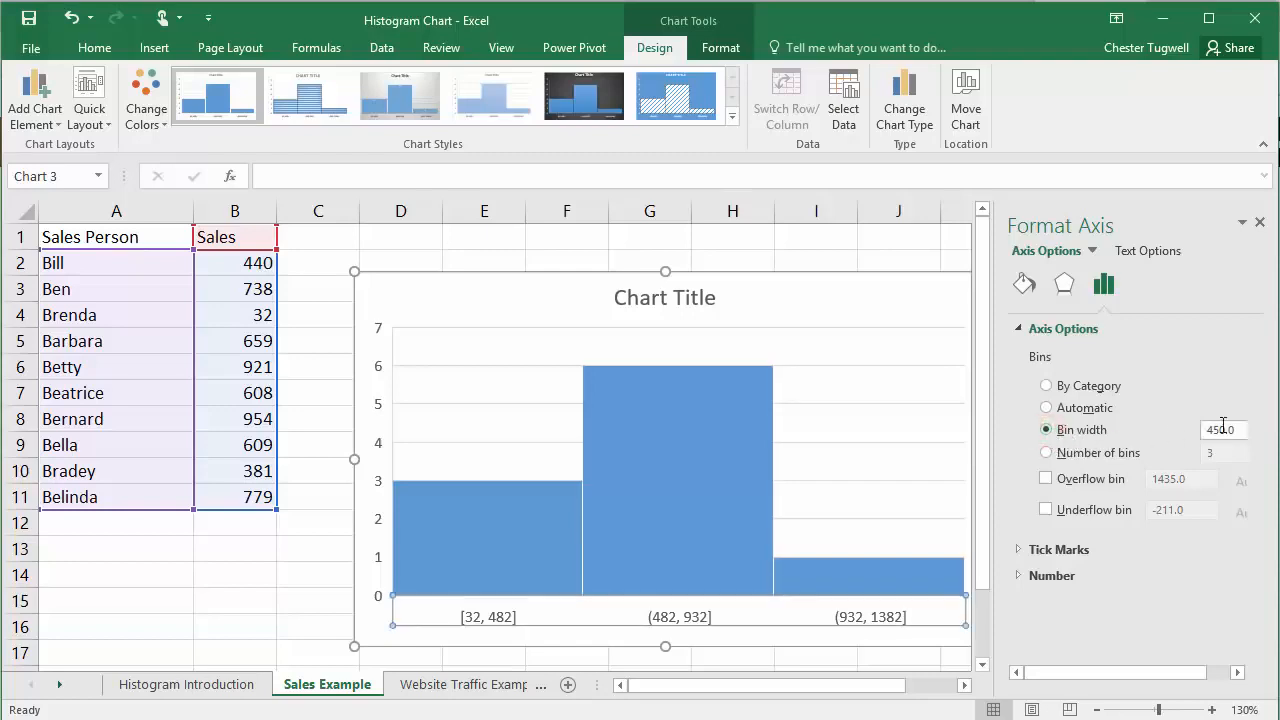
{"action": "left_click_drag", "start_coordinate": [1236, 430], "coordinate": [1195, 433]}
{"action": "key", "text": "Return"}
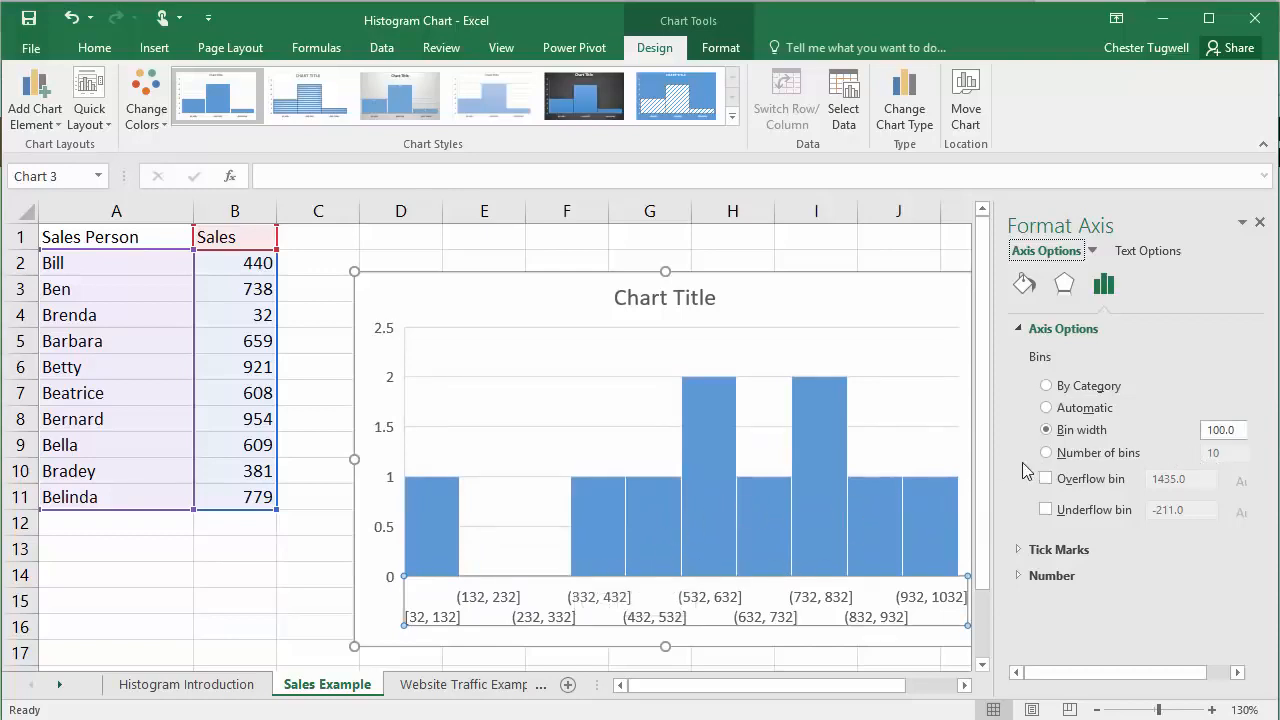
- Set the bin width of the sales histogram to 200
{"action": "left_click_drag", "start_coordinate": [1246, 431], "coordinate": [1164, 428]}
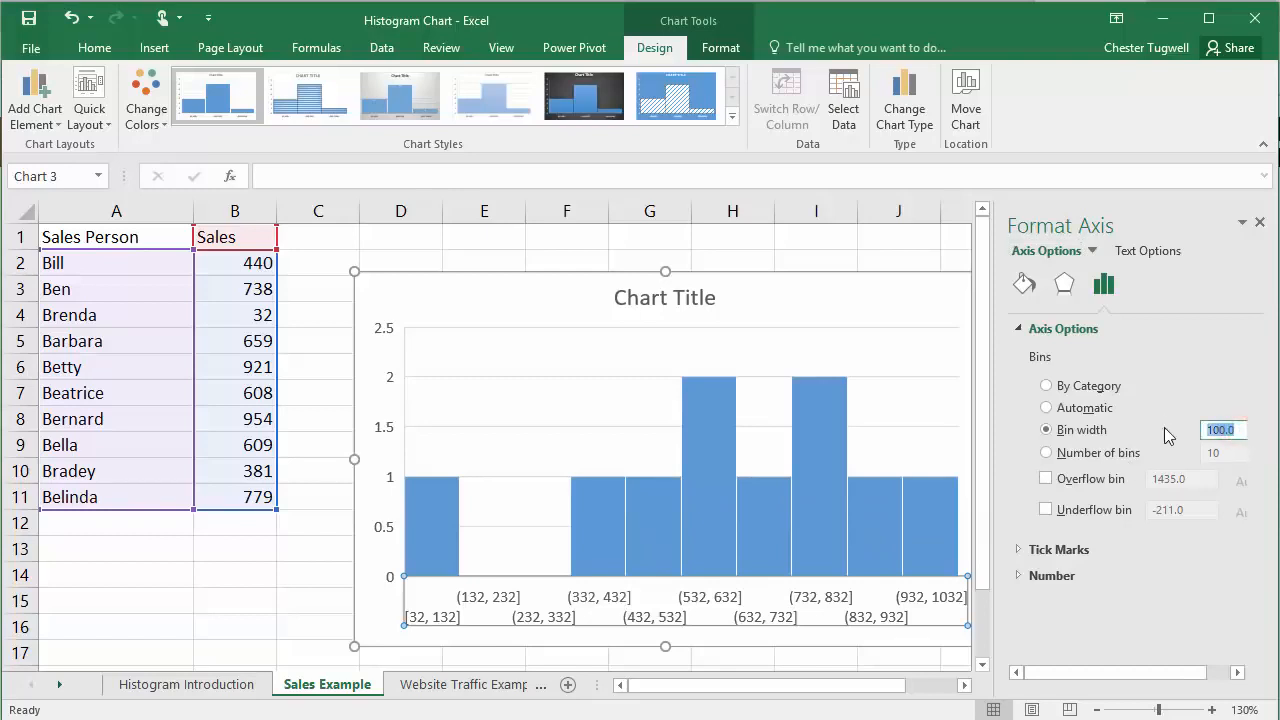
{"action": "type", "text": "200"}
{"action": "key", "text": "Return"}
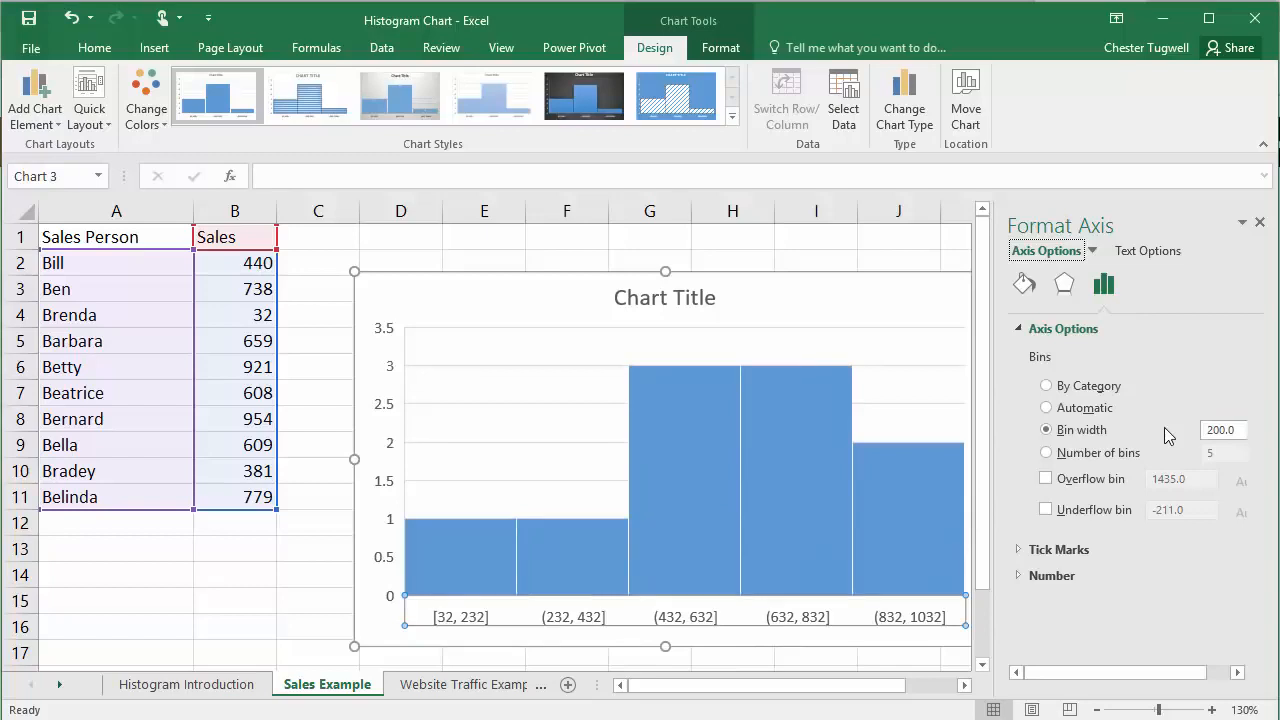
- Define the sales histogram's bins by number instead of width, using 8 bins
{"action": "left_click", "coordinate": [1047, 453]}
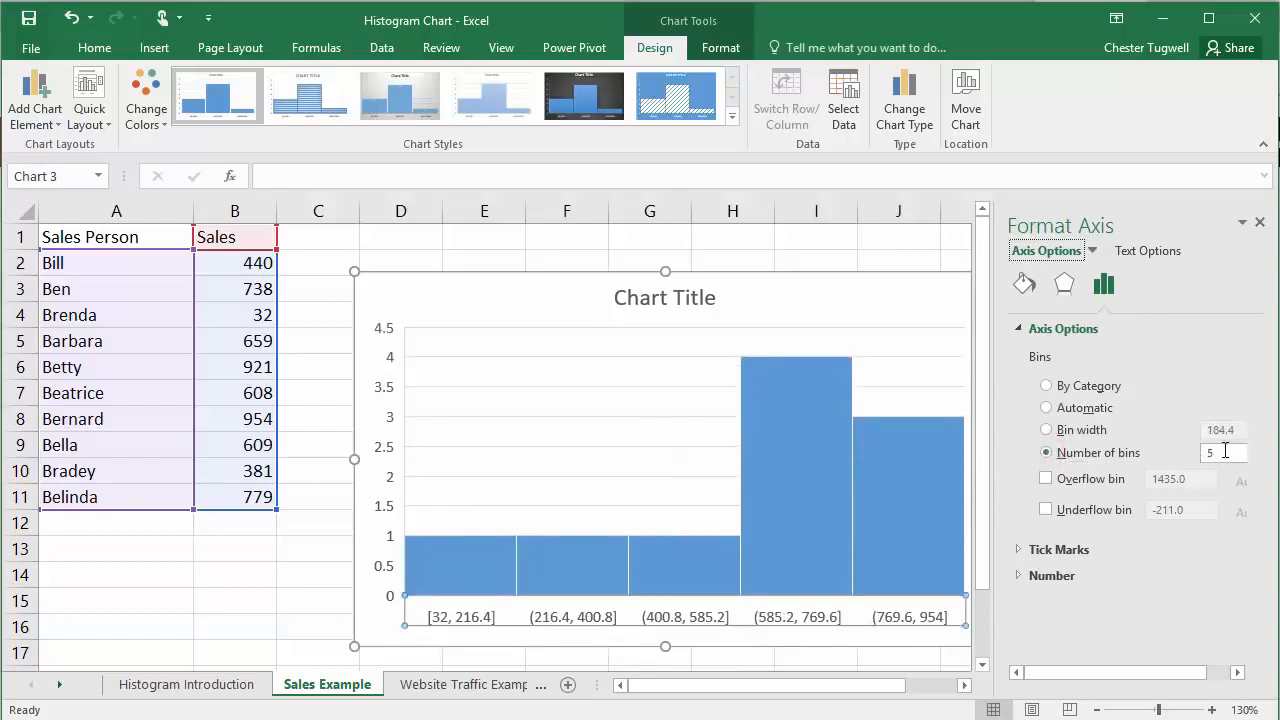
{"action": "left_click", "coordinate": [1222, 452]}
{"action": "type", "text": "8"}
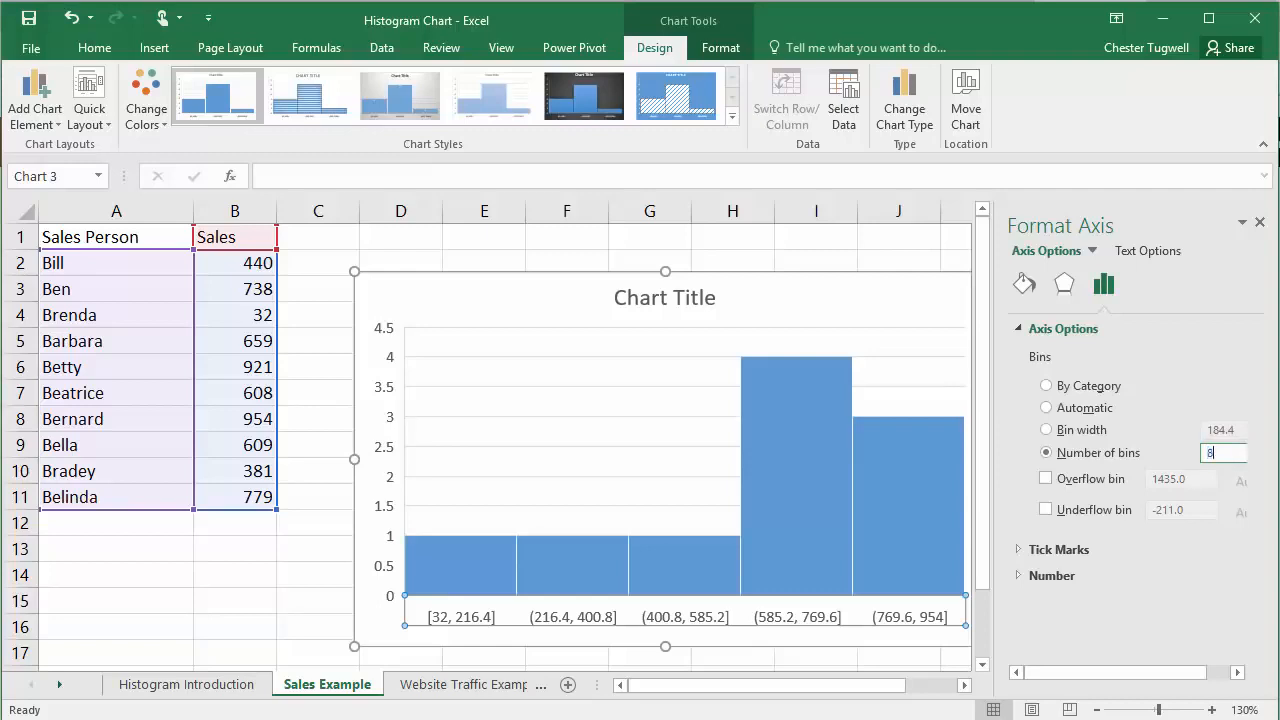
{"action": "key", "text": "Return"}
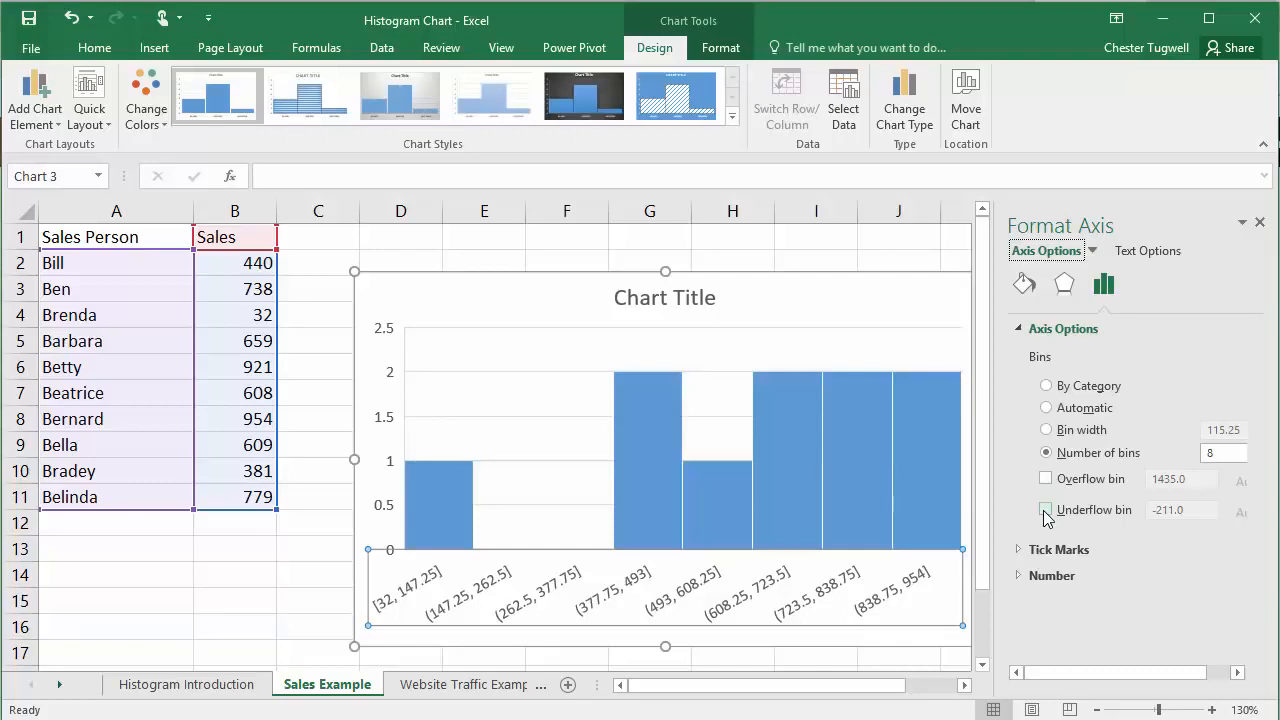
- Switch the sales histogram back to fixed-width bins with a bin width of 100
{"action": "left_click", "coordinate": [1047, 430]}
{"action": "left_click_drag", "start_coordinate": [1243, 431], "coordinate": [1200, 431]}
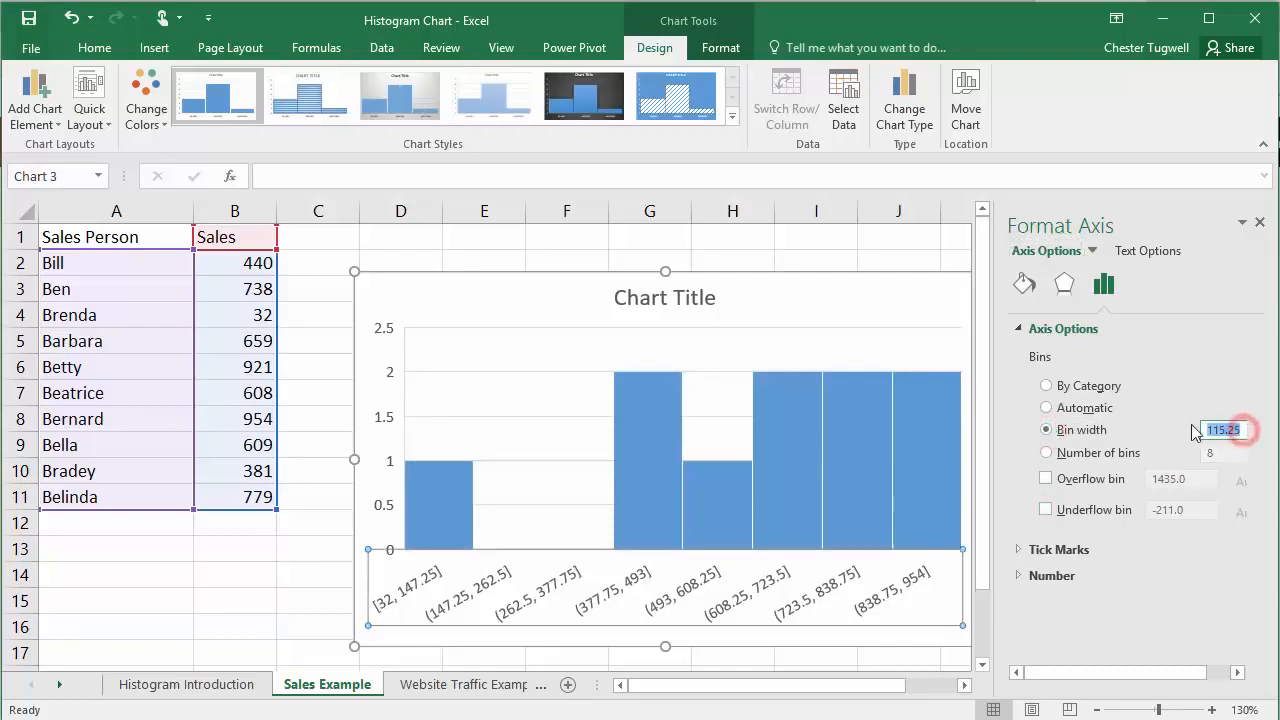
{"action": "type", "text": "100"}
{"action": "key", "text": "Return"}
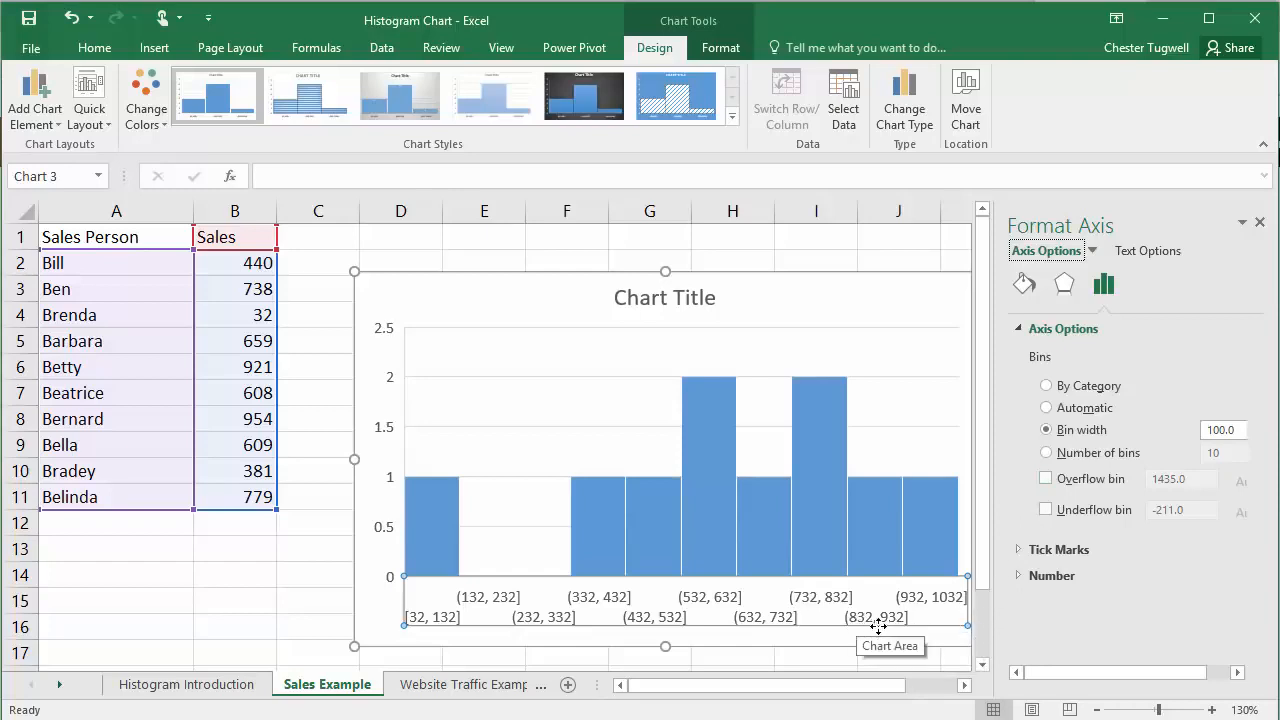
- Enable the overflow bin on the sales histogram's horizontal axis and set its threshold to 850
{"action": "left_click", "coordinate": [1045, 482]}
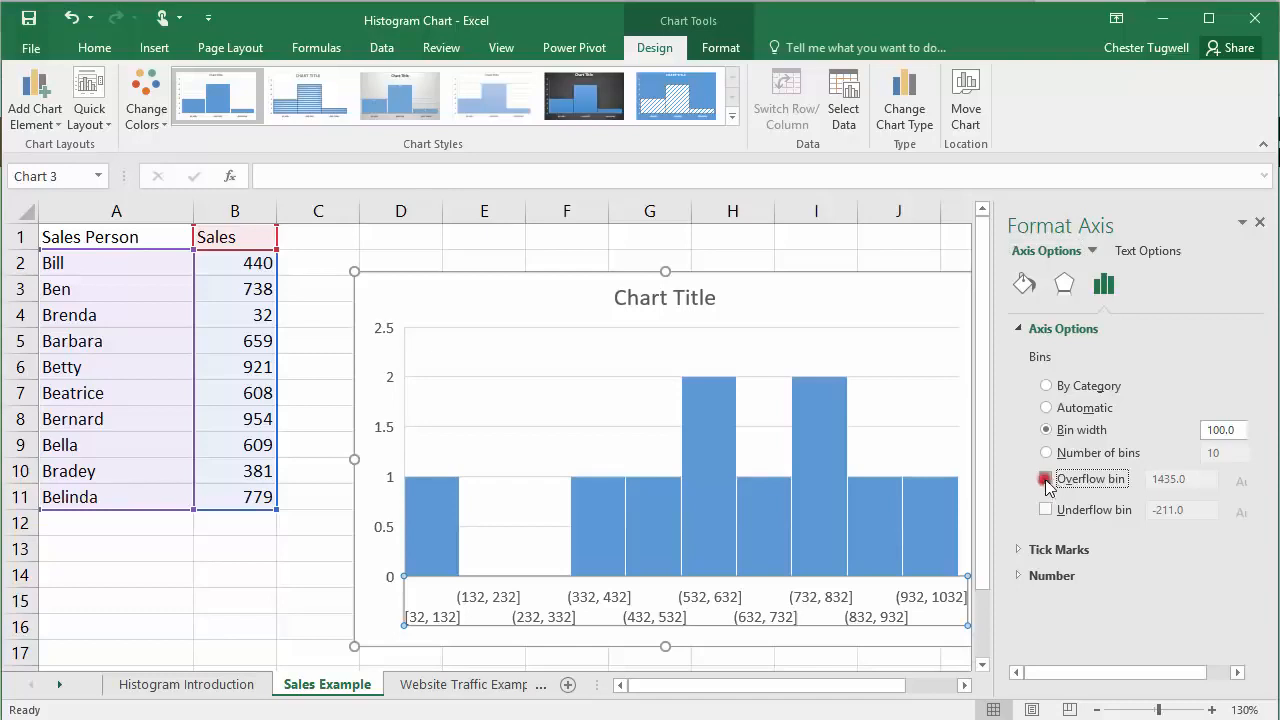
{"action": "left_click", "coordinate": [1178, 479]}
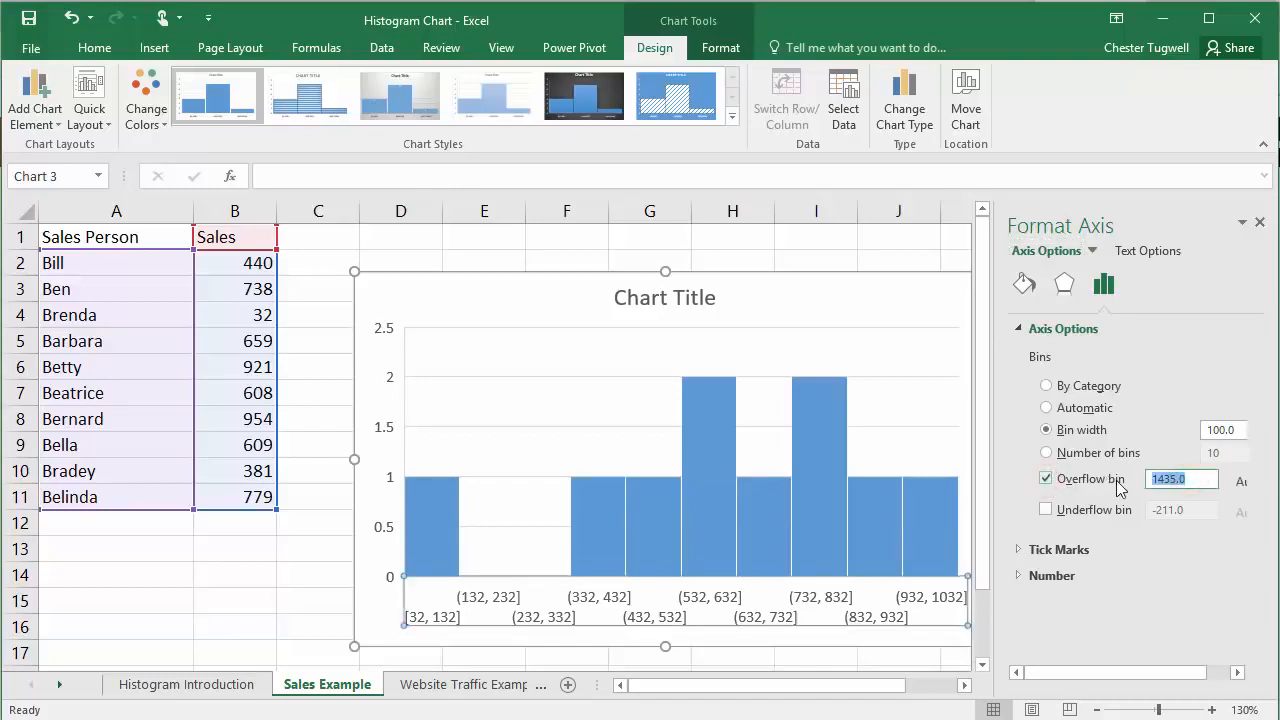
{"action": "type", "text": "850"}
{"action": "key", "text": "Return"}
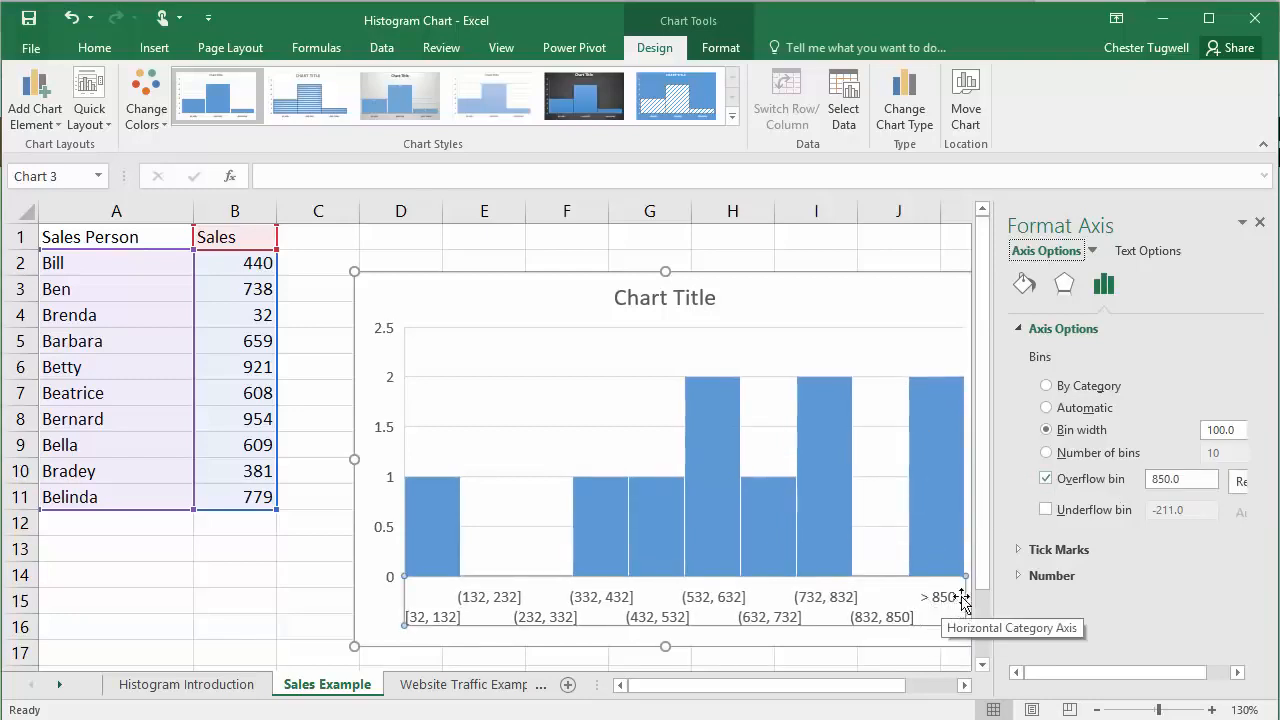
- Enable the underflow bin on the sales histogram's horizontal axis and set its threshold to 100
{"action": "left_click", "coordinate": [1046, 509]}
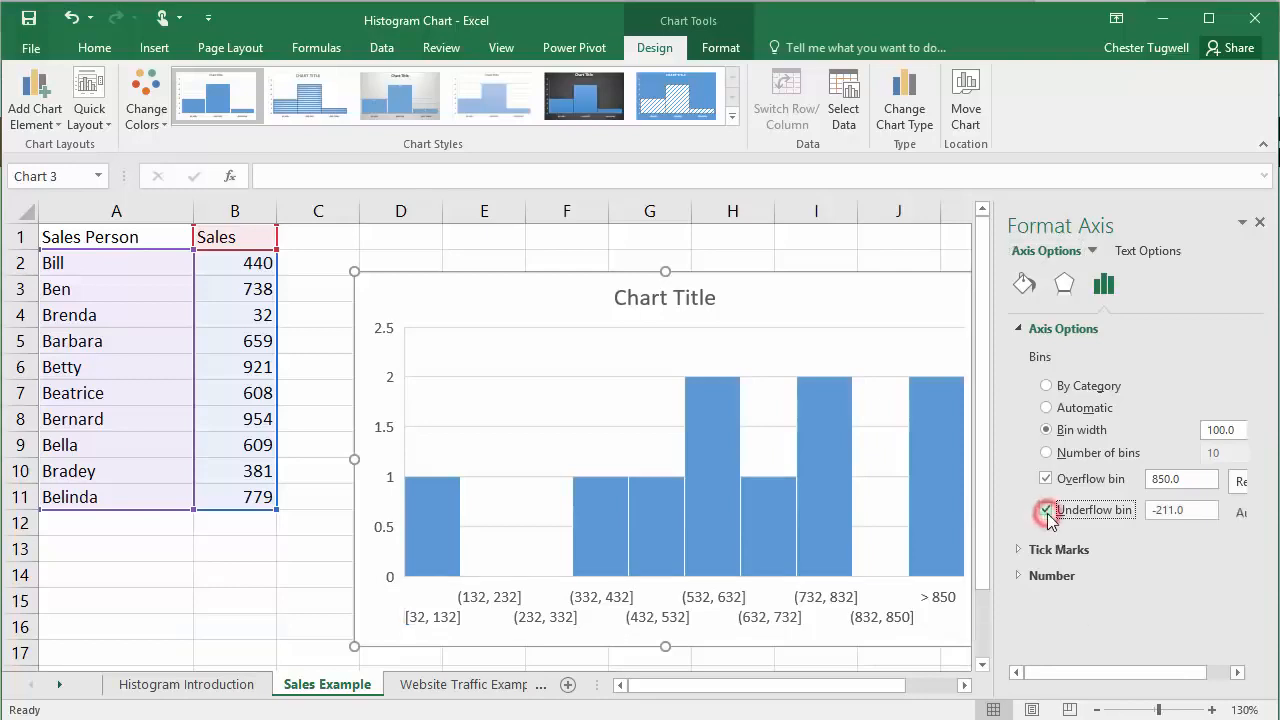
{"action": "left_click", "coordinate": [1190, 509]}
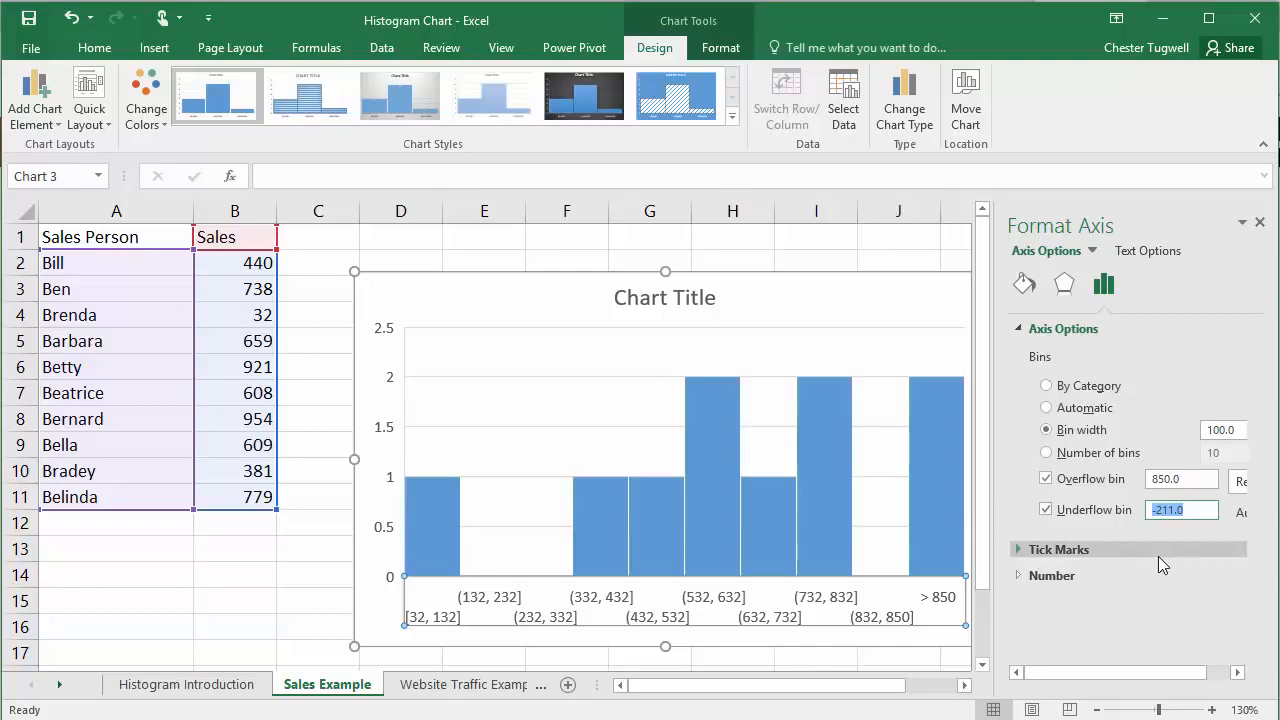
{"action": "type", "text": "100"}
{"action": "key", "text": "Return"}
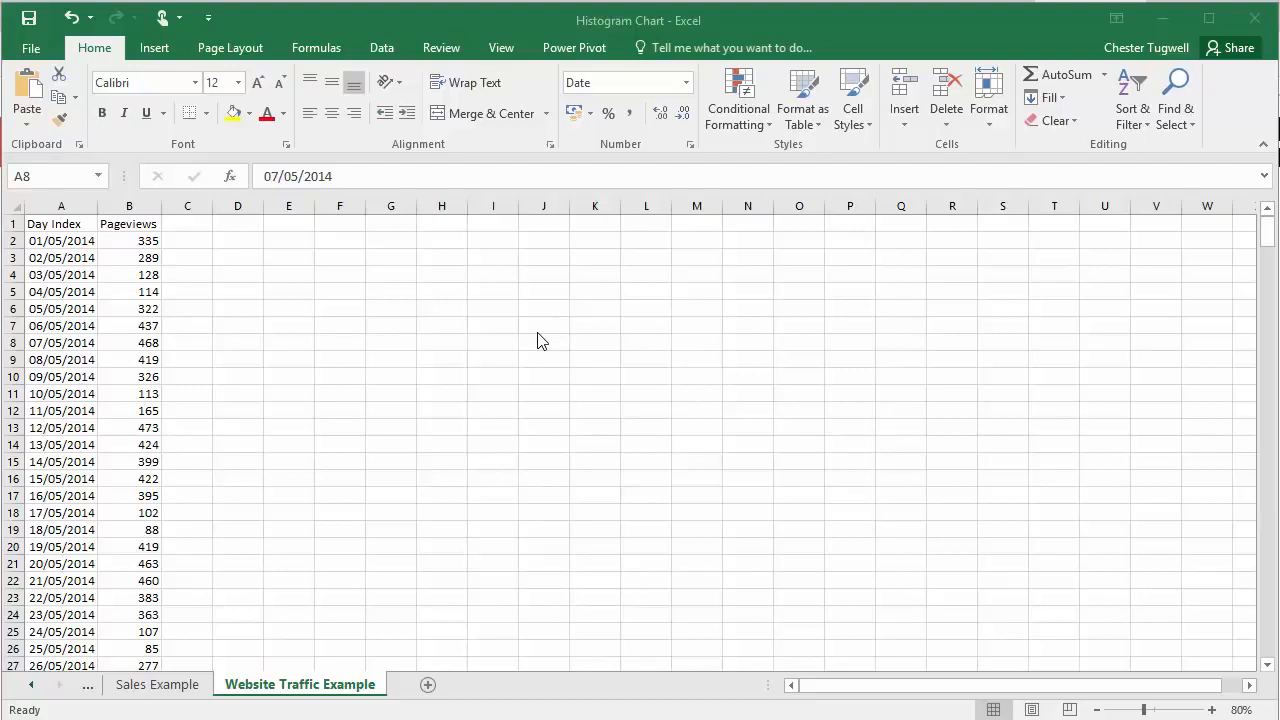
- Insert a histogram of the Pageviews data on the Website Traffic Example sheet and enlarge it to span about columns E to S, rows 2 to 25
{"action": "left_click", "coordinate": [144, 293]}
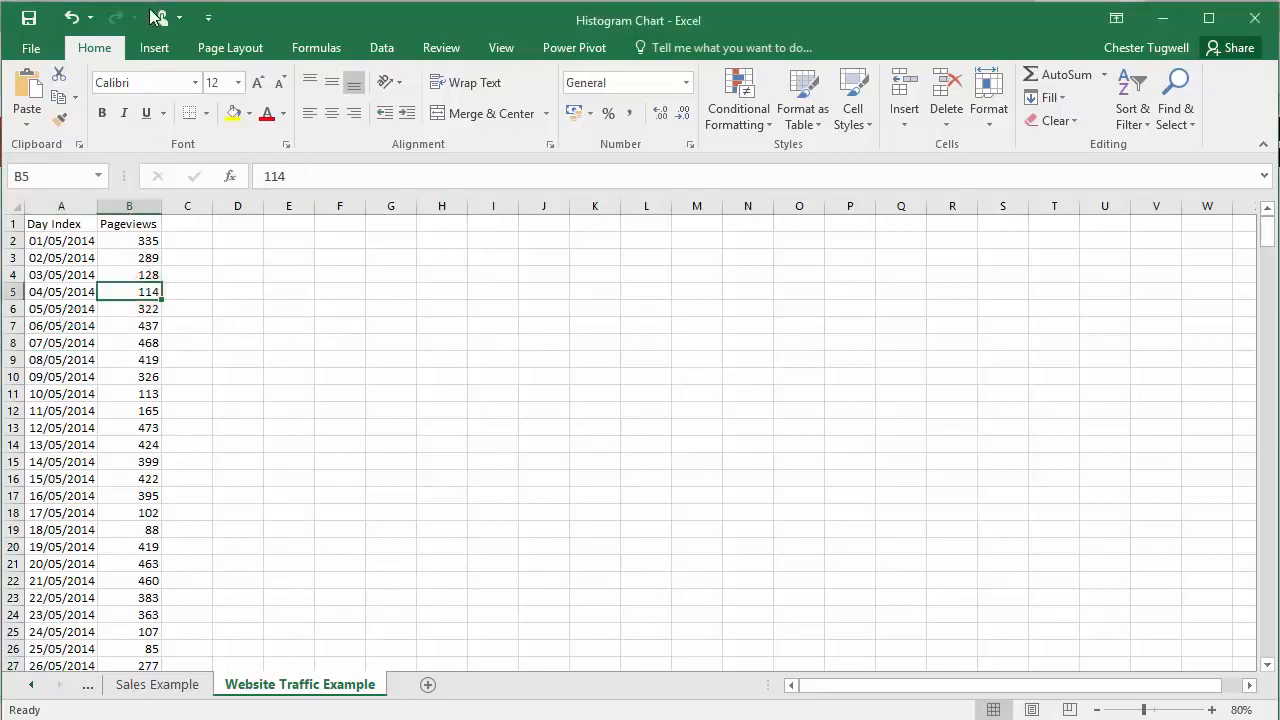
{"action": "left_click", "coordinate": [156, 47]}
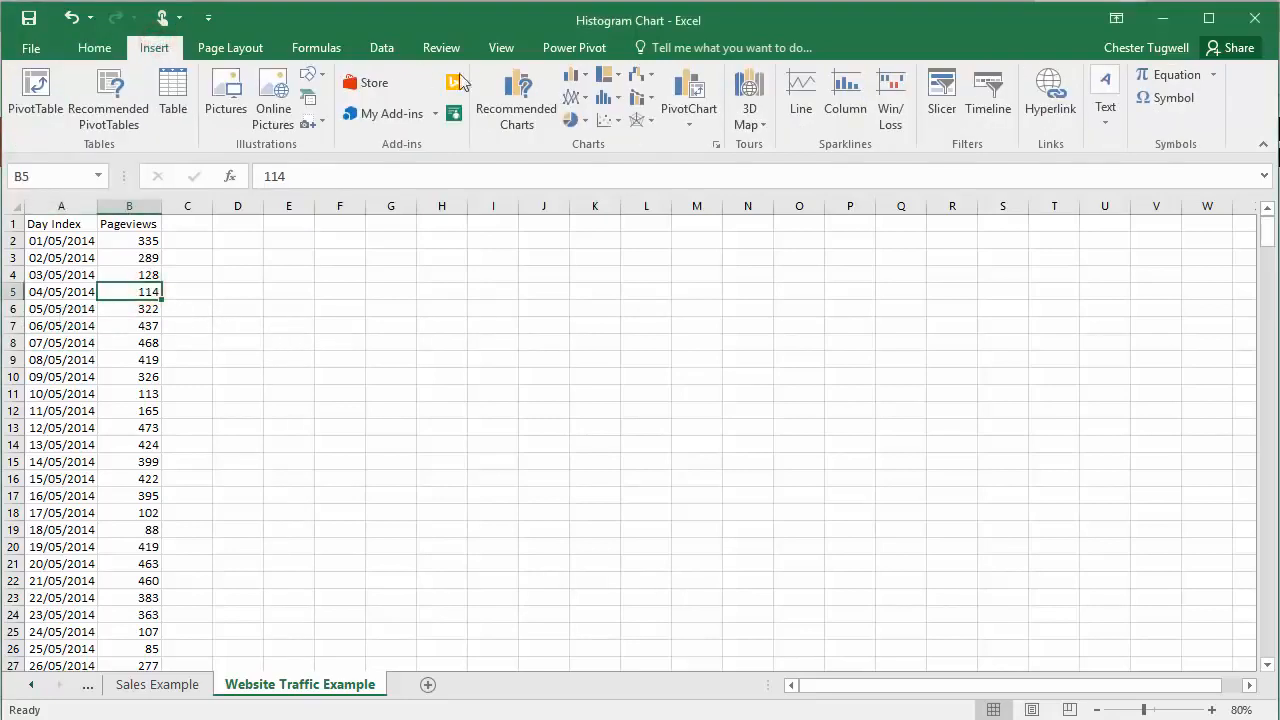
{"action": "left_click", "coordinate": [612, 100]}
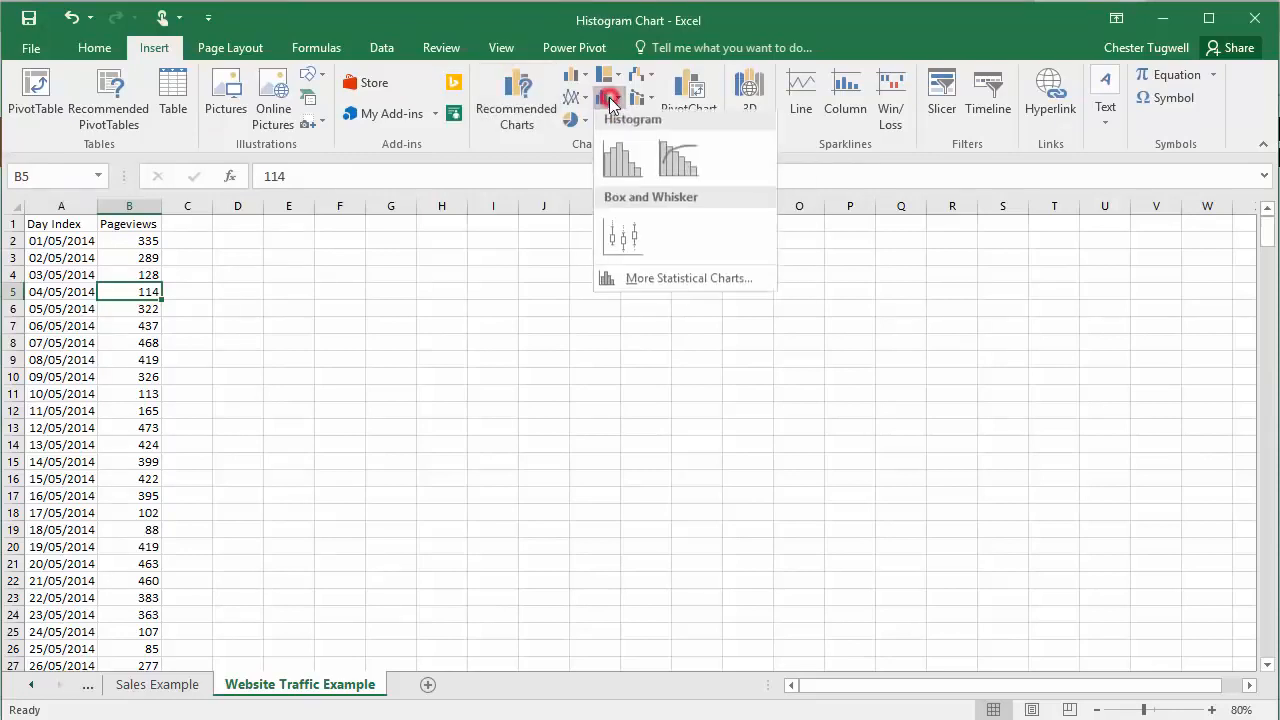
{"action": "left_click", "coordinate": [612, 175]}
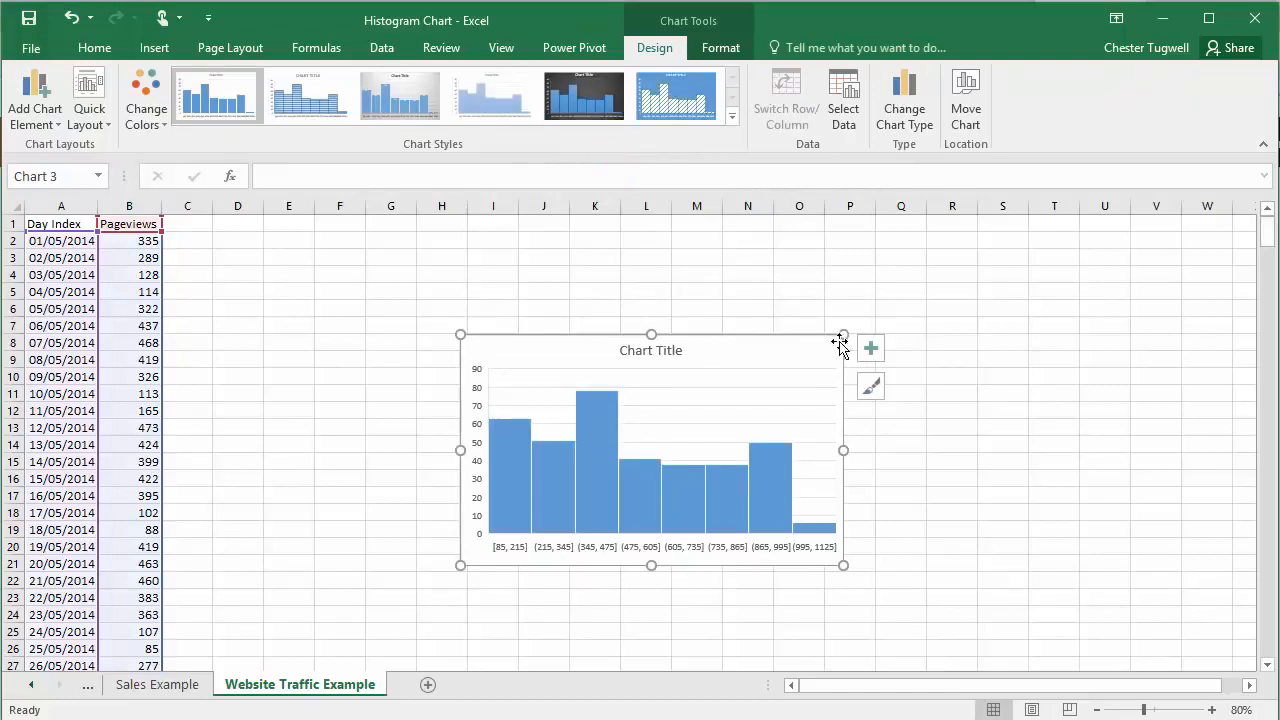
{"action": "left_click_drag", "start_coordinate": [843, 335], "coordinate": [999, 231]}
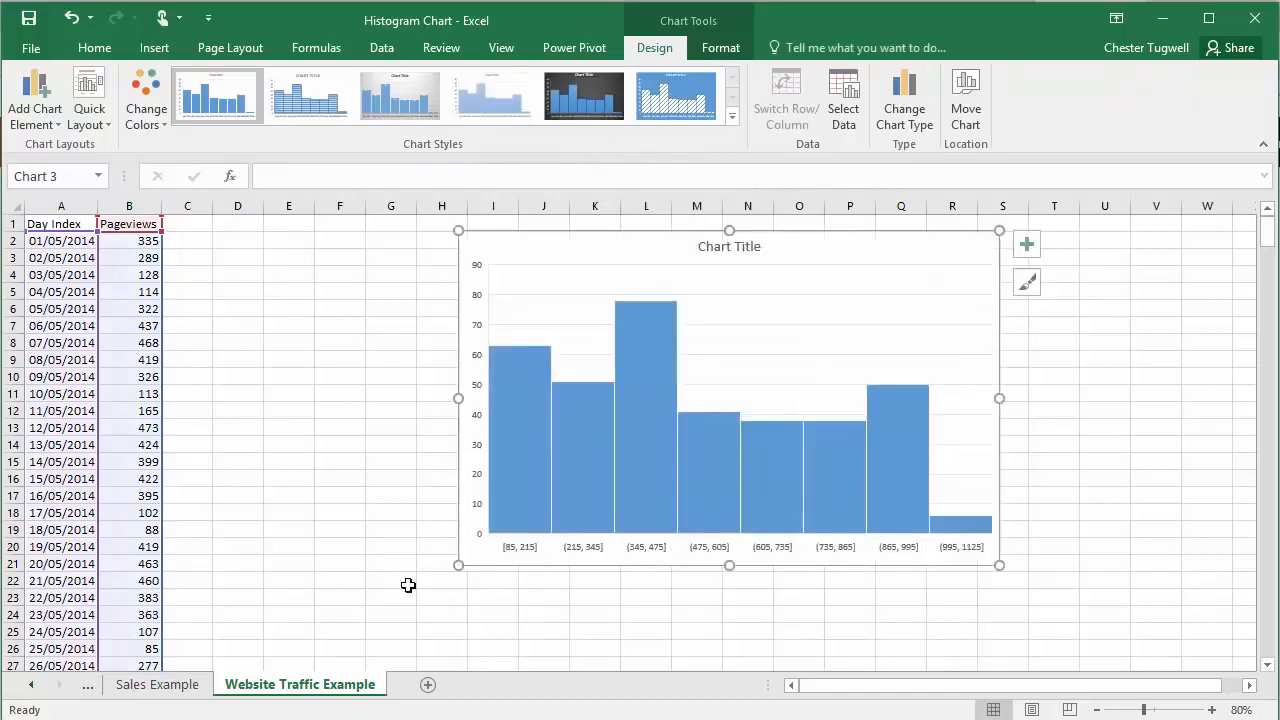
{"action": "left_click_drag", "start_coordinate": [458, 566], "coordinate": [290, 638]}
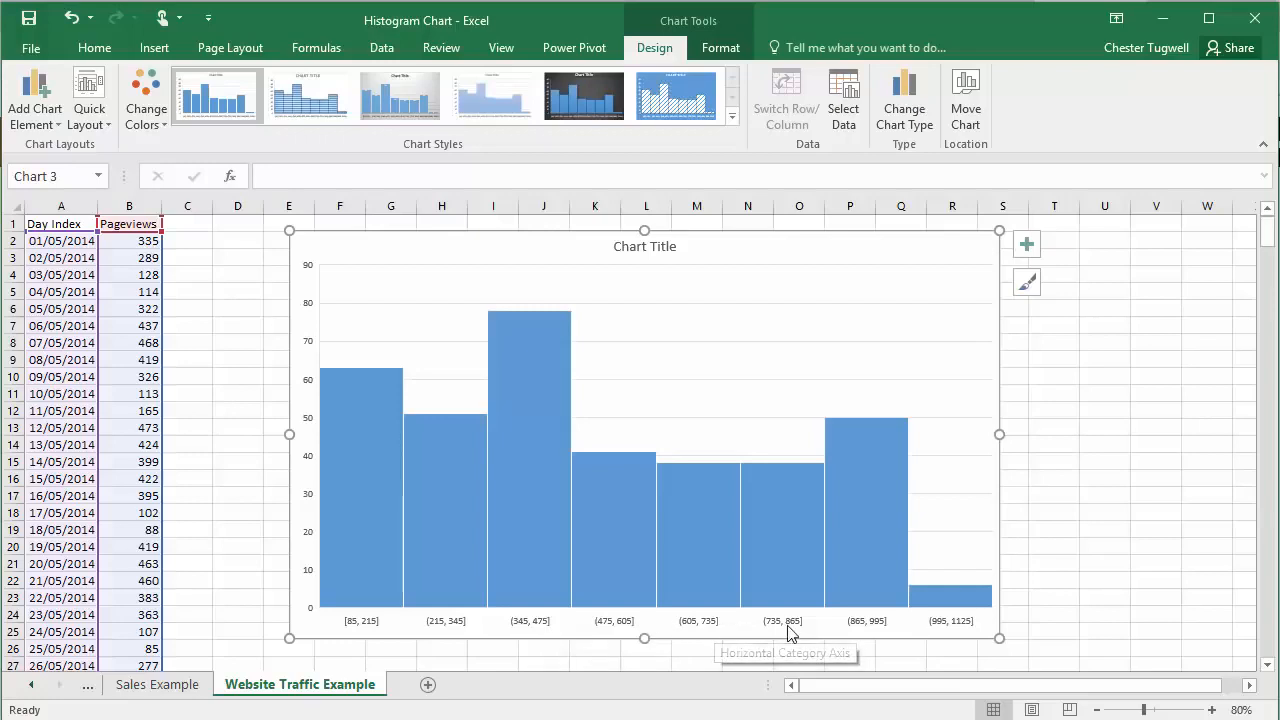
- Format the pageviews histogram's horizontal axis to use a bin width of 100
{"action": "double_click", "coordinate": [705, 622]}
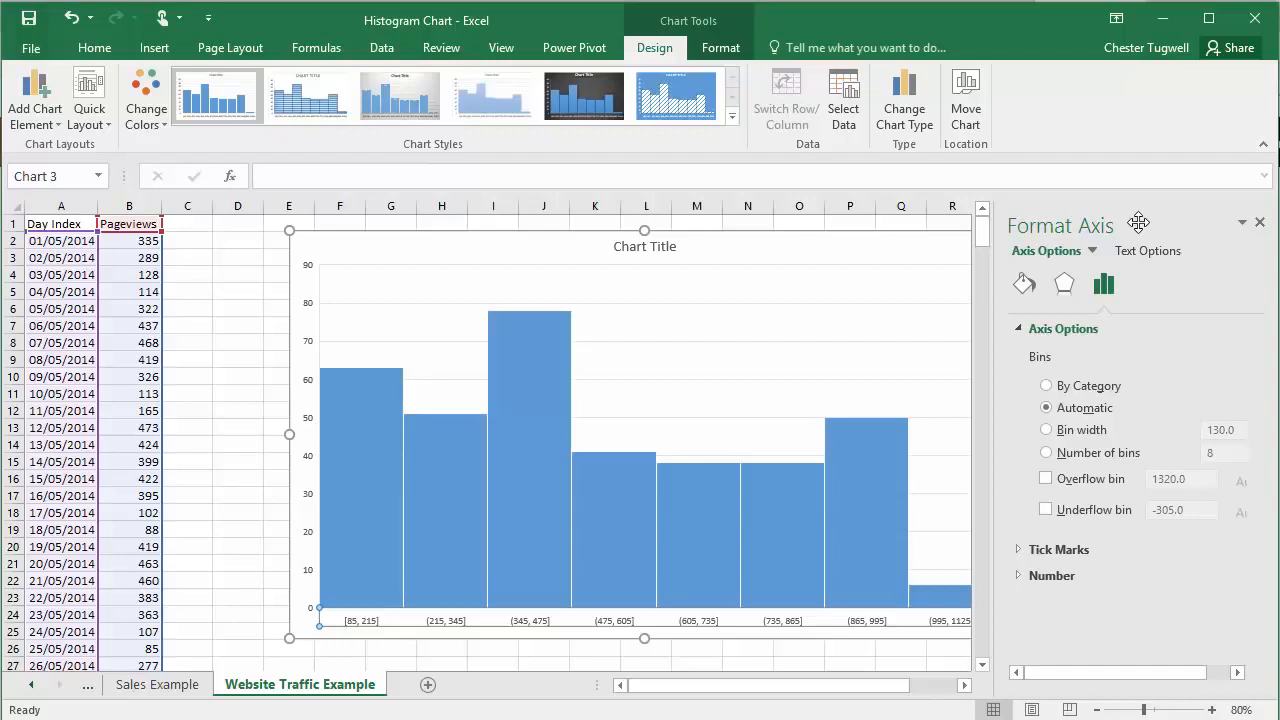
{"action": "left_click", "coordinate": [1046, 430]}
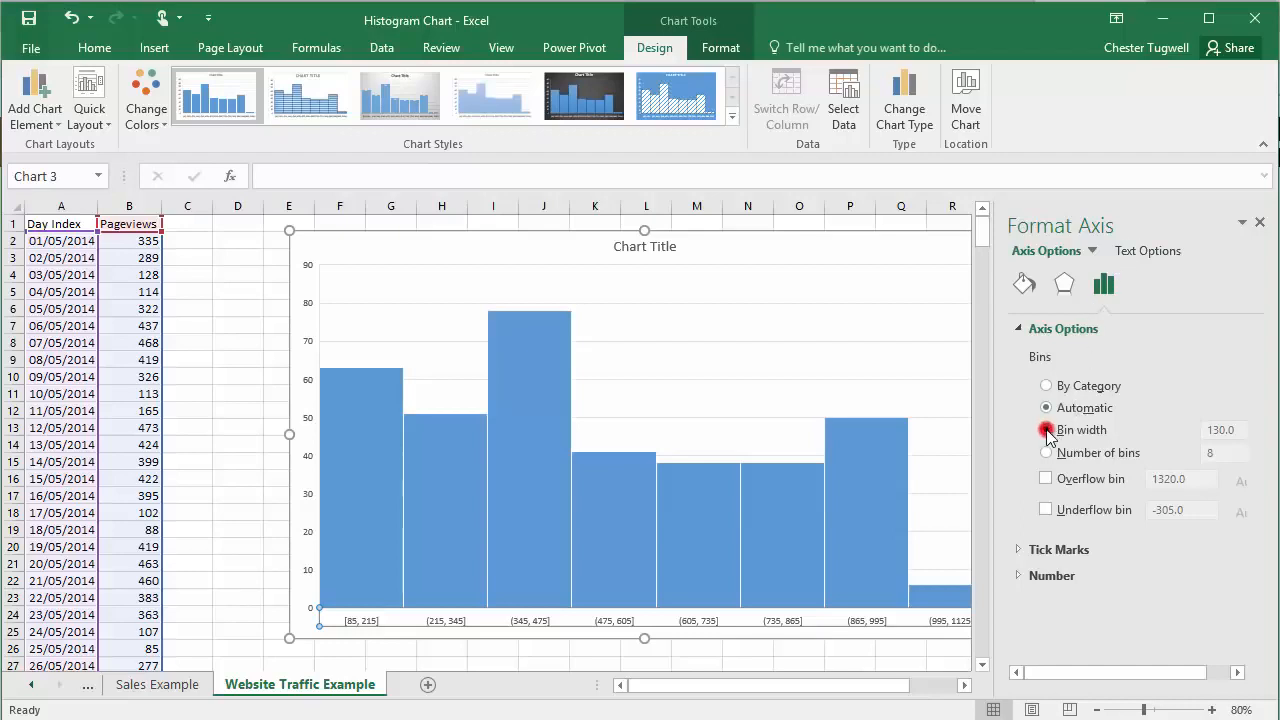
{"action": "double_click", "coordinate": [1224, 430]}
{"action": "type", "text": "100"}
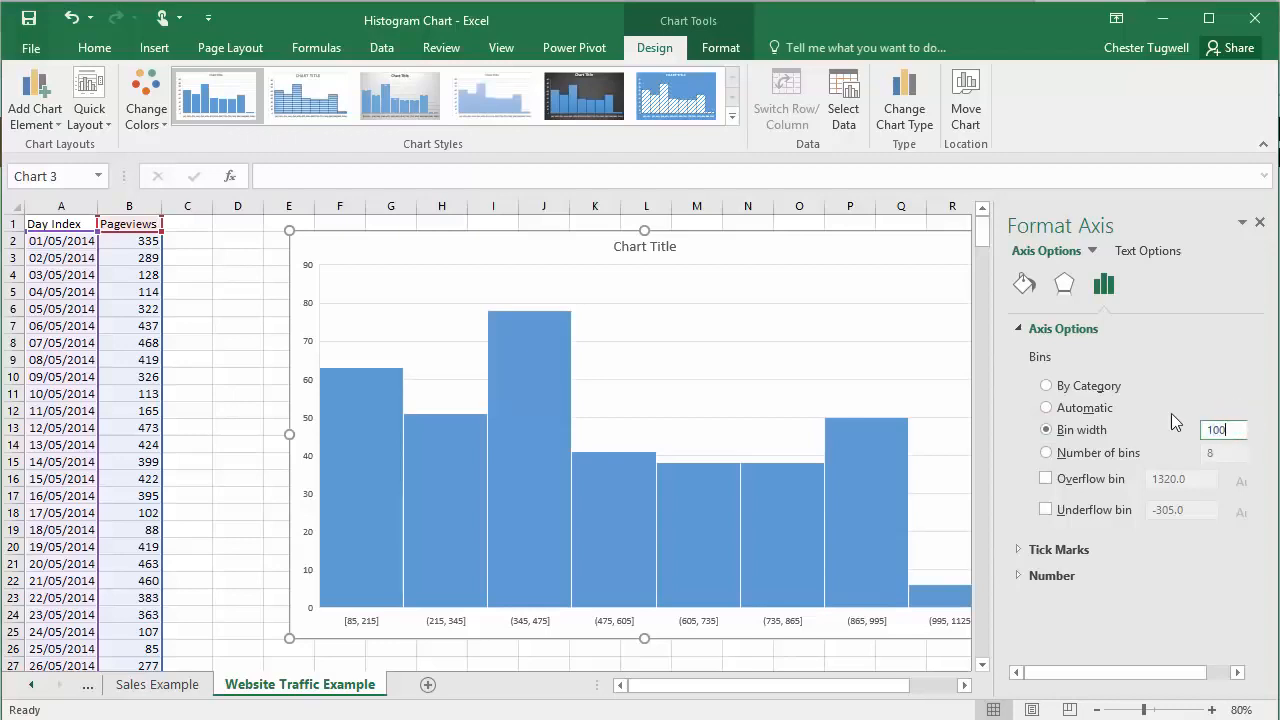
{"action": "key", "text": "Return"}
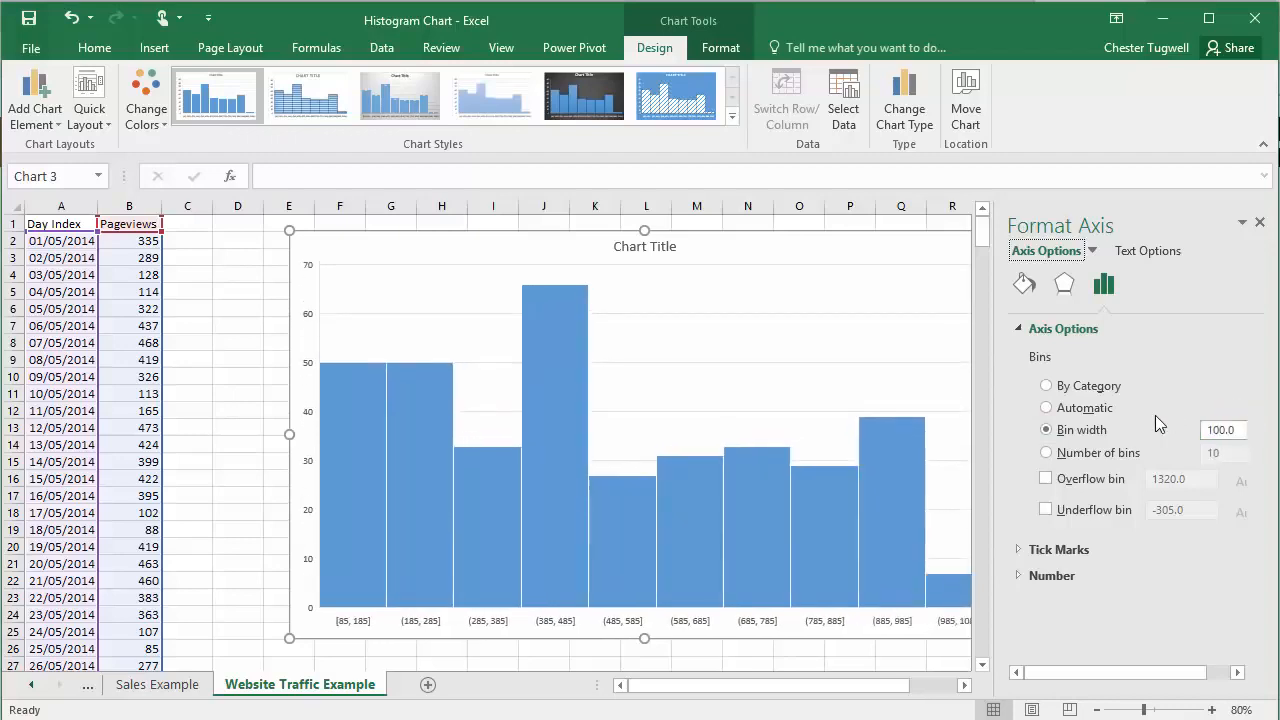
- Try a gap width of 166% on the Pageviews columns and return it to 0%
{"action": "mouse_move", "coordinate": [749, 541]}
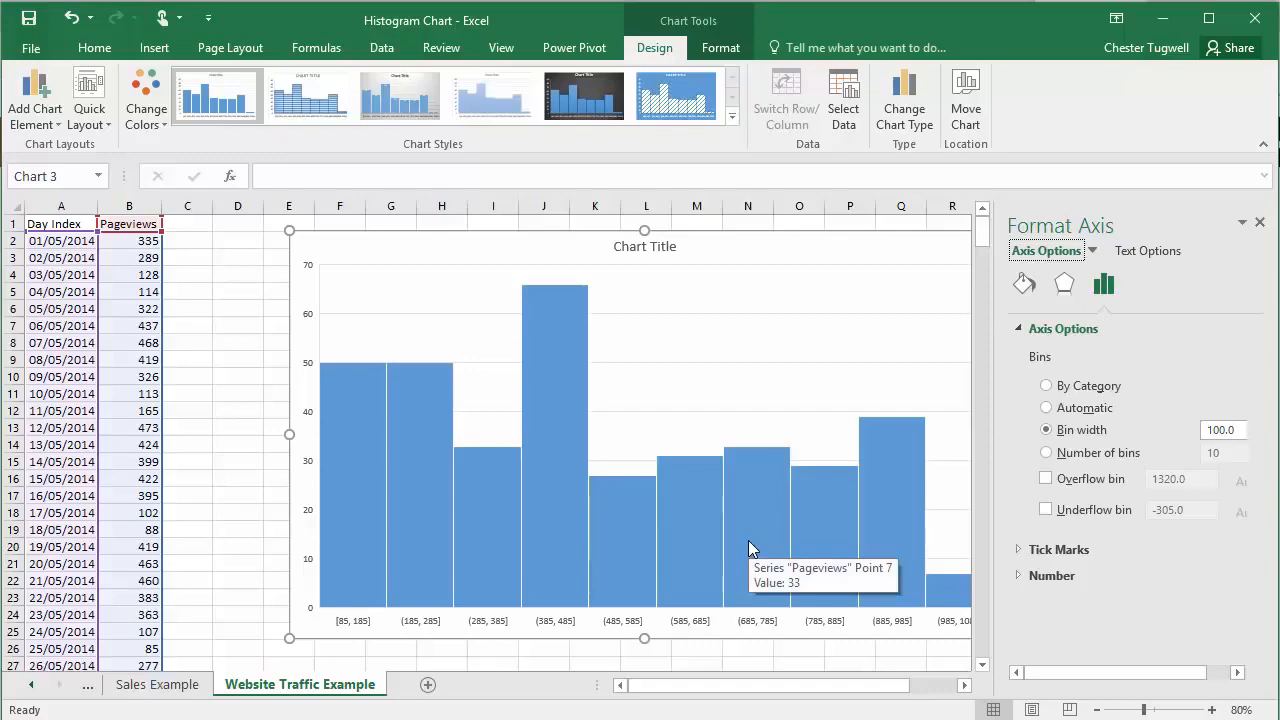
{"action": "mouse_move", "coordinate": [434, 563]}
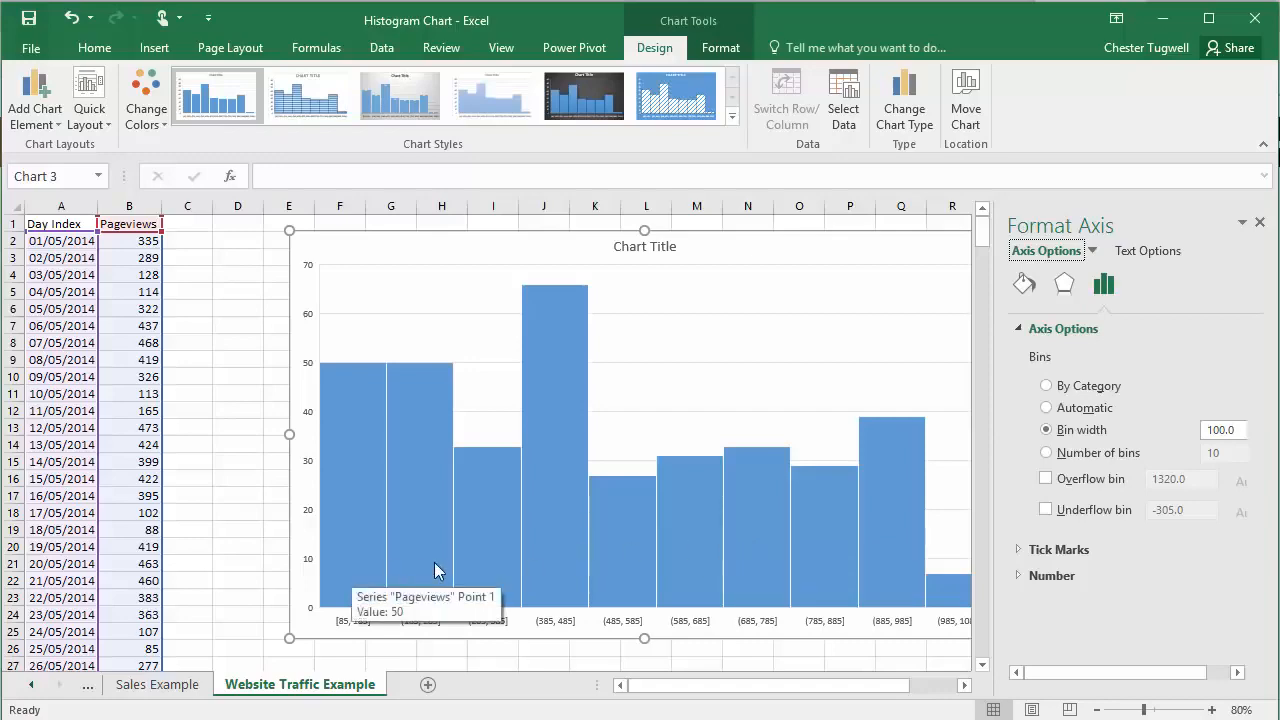
{"action": "mouse_move", "coordinate": [630, 554]}
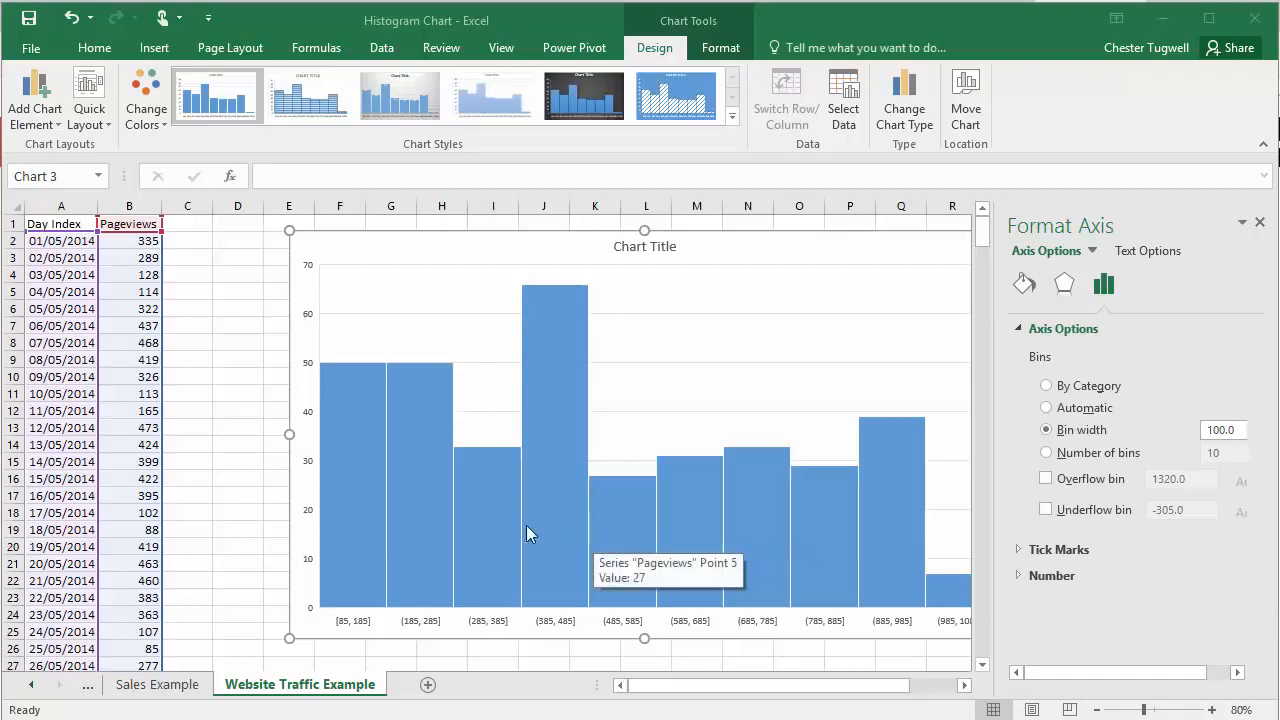
{"action": "mouse_move", "coordinate": [503, 531]}
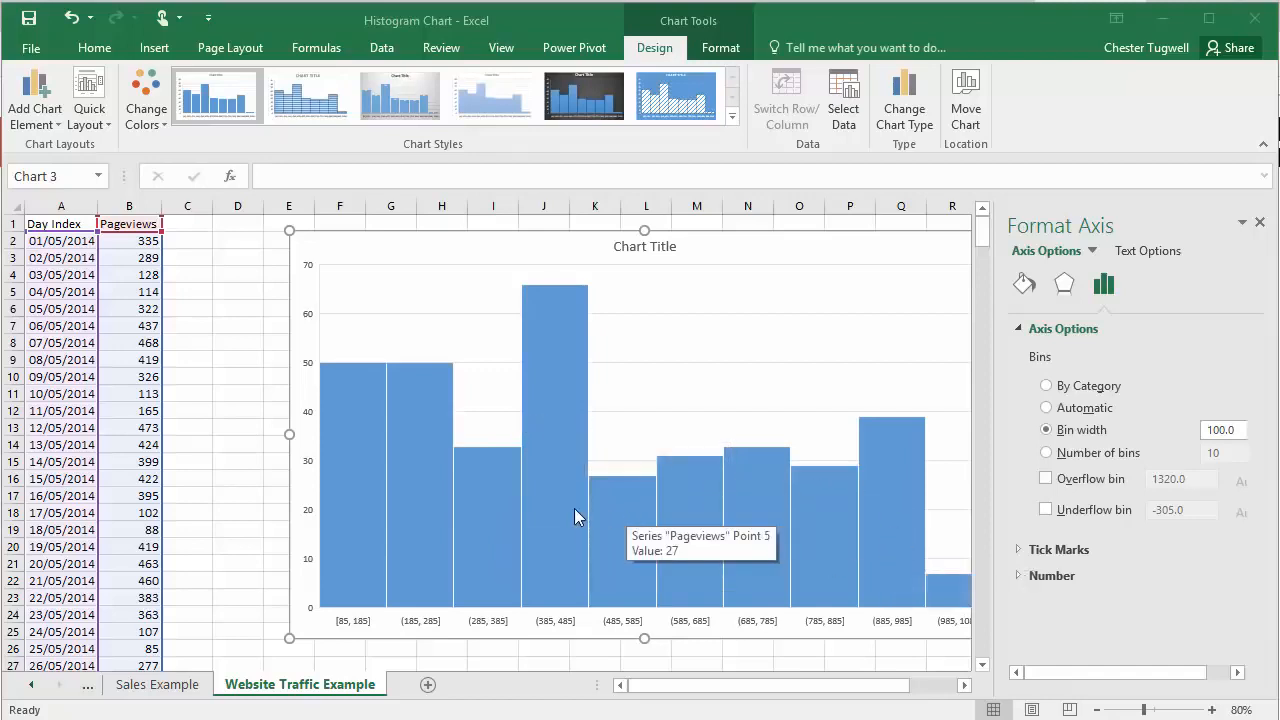
{"action": "mouse_move", "coordinate": [575, 508]}
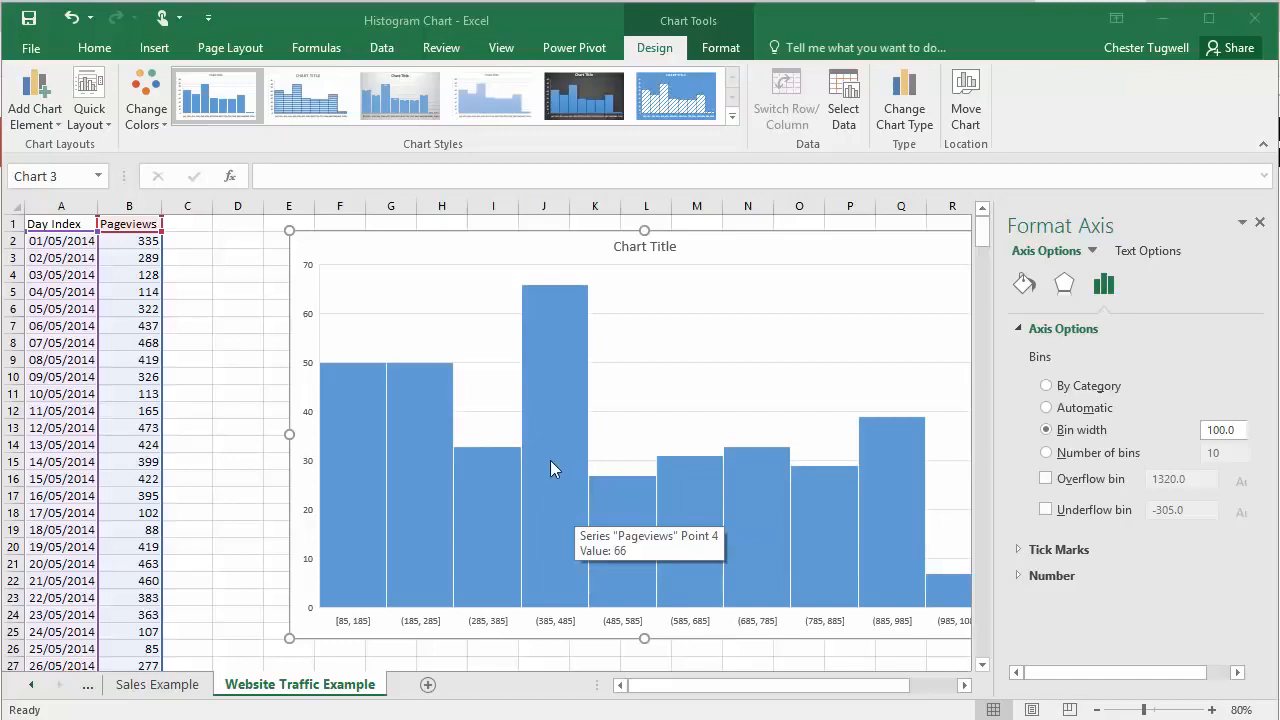
{"action": "left_click", "coordinate": [550, 466]}
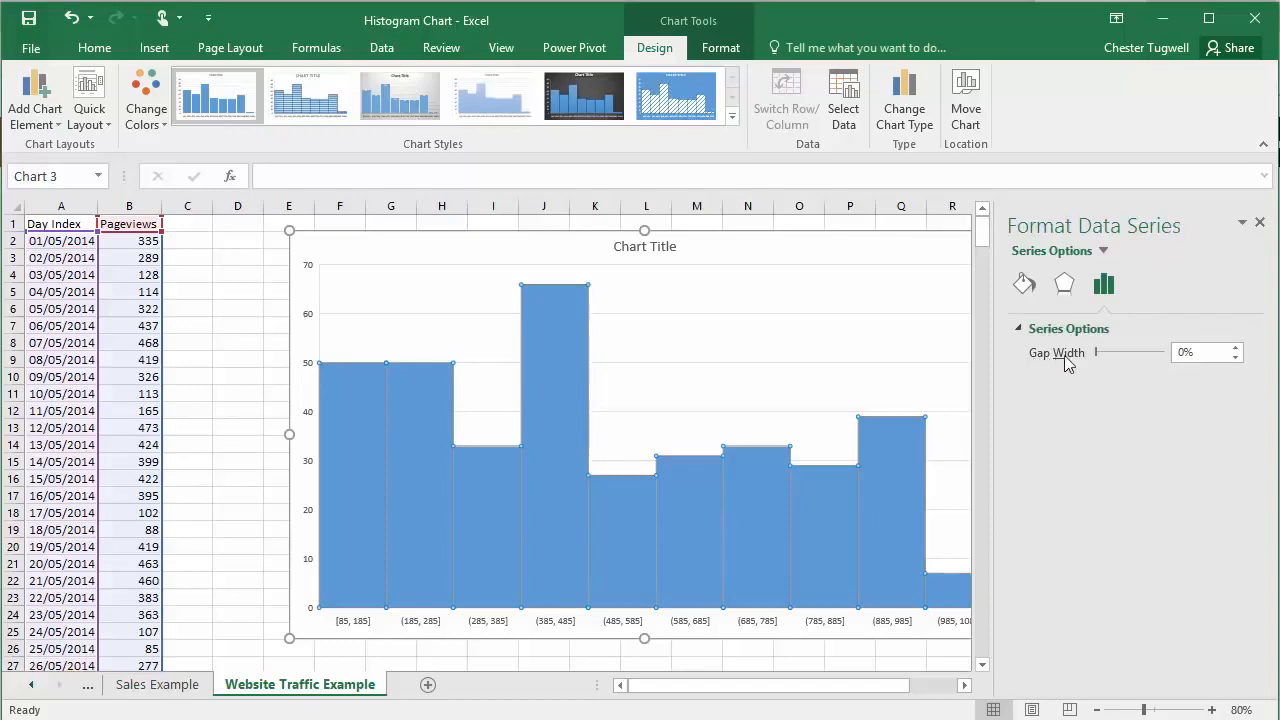
{"action": "left_click_drag", "start_coordinate": [1096, 351], "coordinate": [1120, 352]}
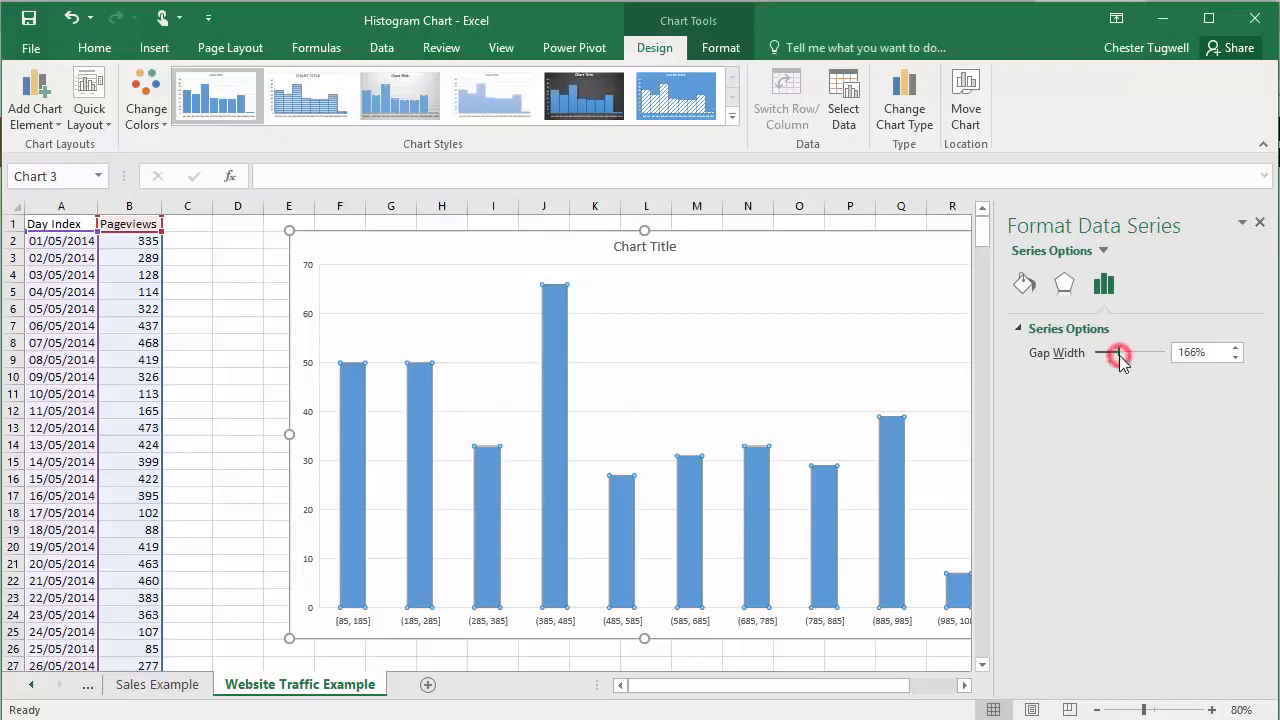
{"action": "left_click_drag", "start_coordinate": [1119, 355], "coordinate": [1092, 355]}
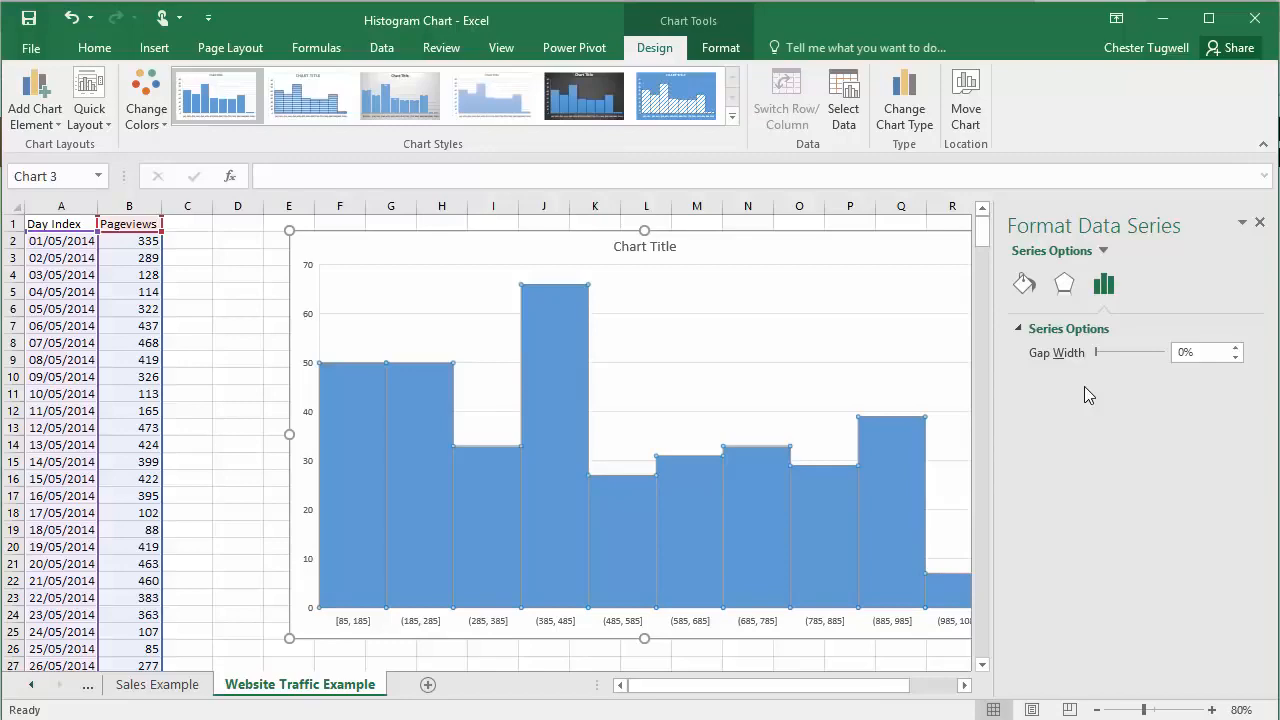